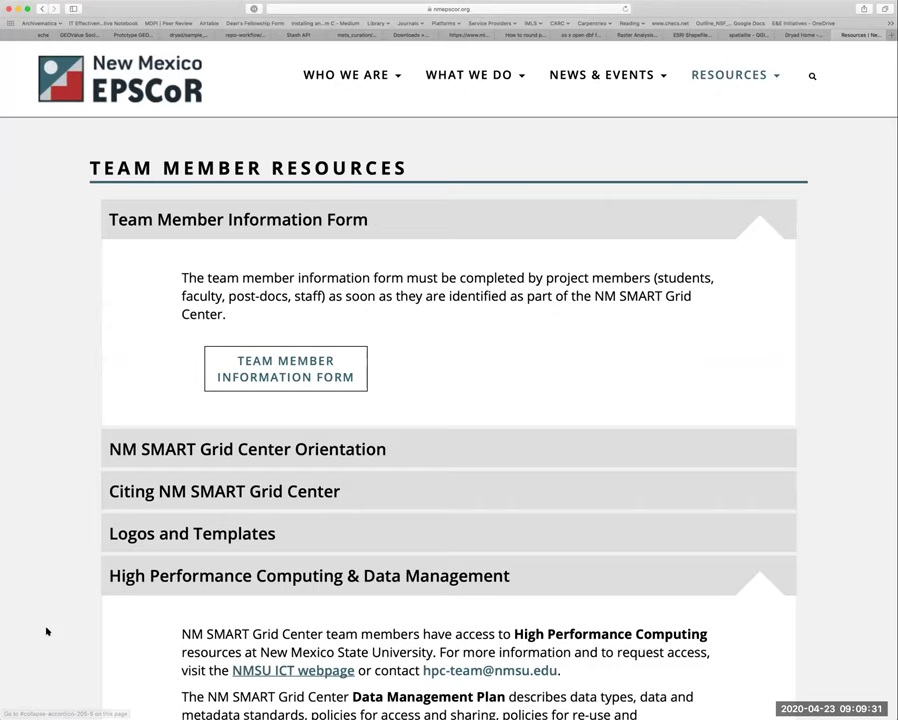
Switch to the Dryad site and sign in through ORCID with the saved account e-mail and password.
scroll(46, 630, down, 5)
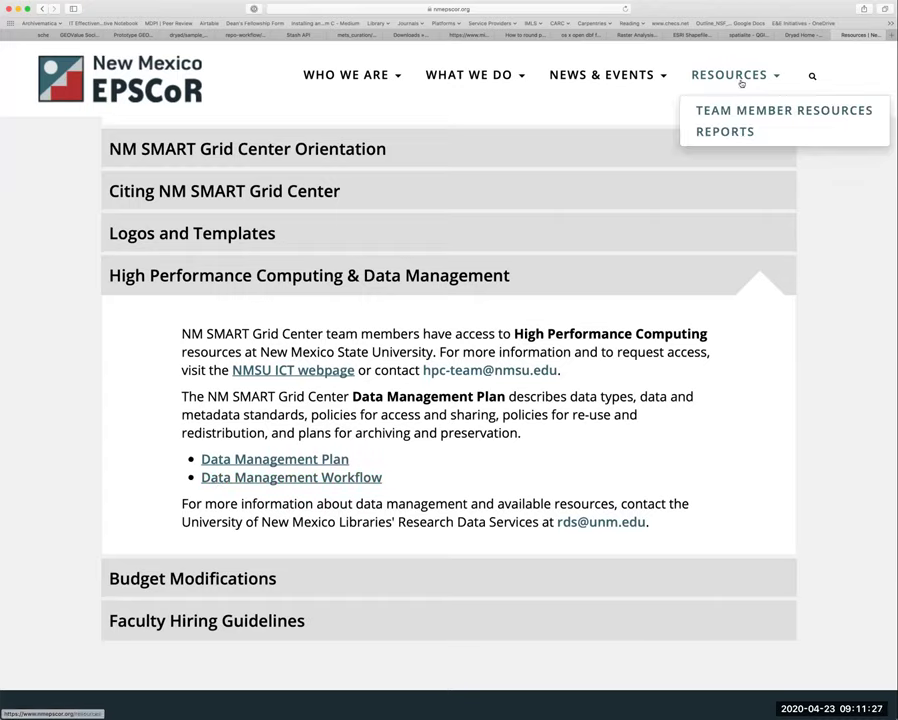
click(796, 37)
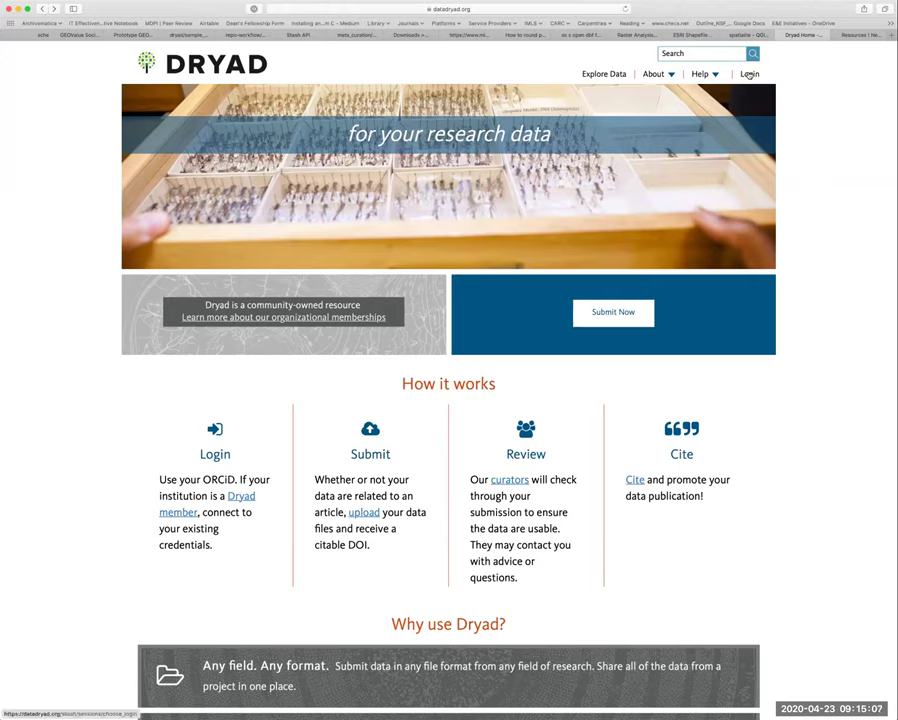
click(749, 75)
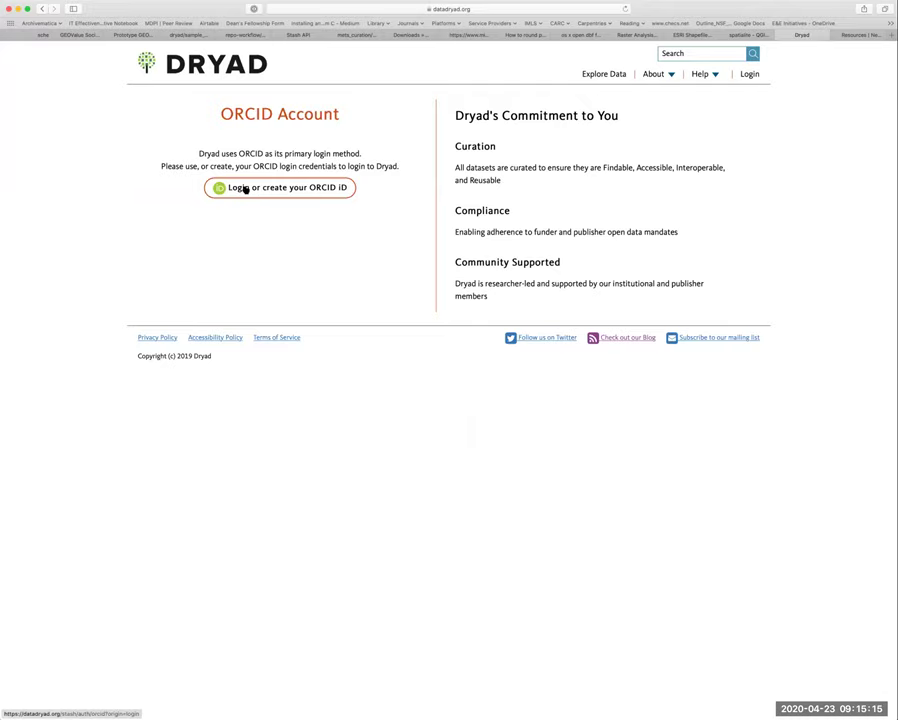
click(244, 189)
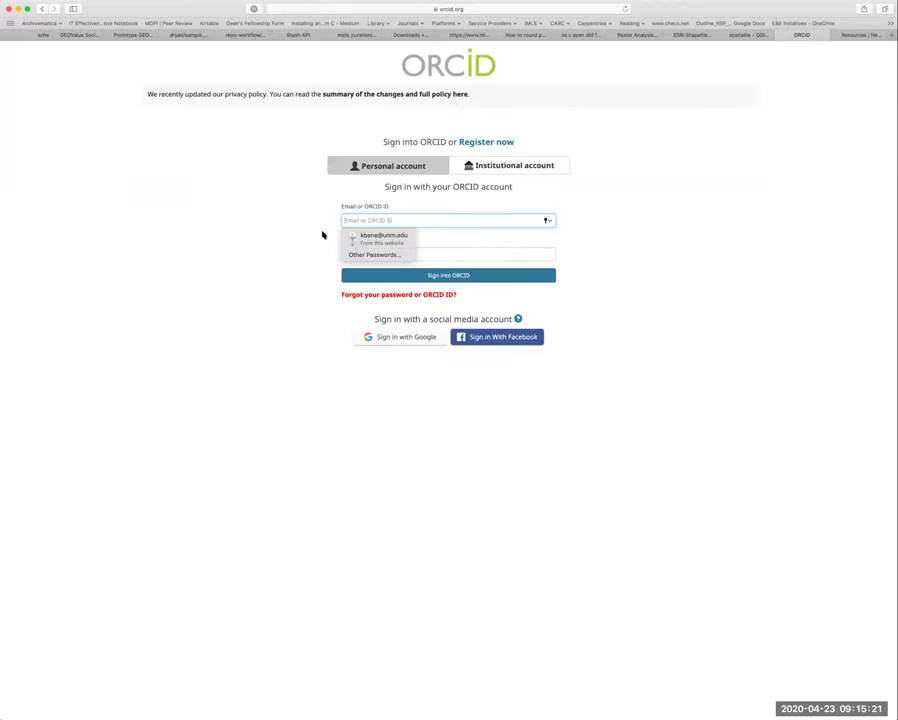
click(366, 238)
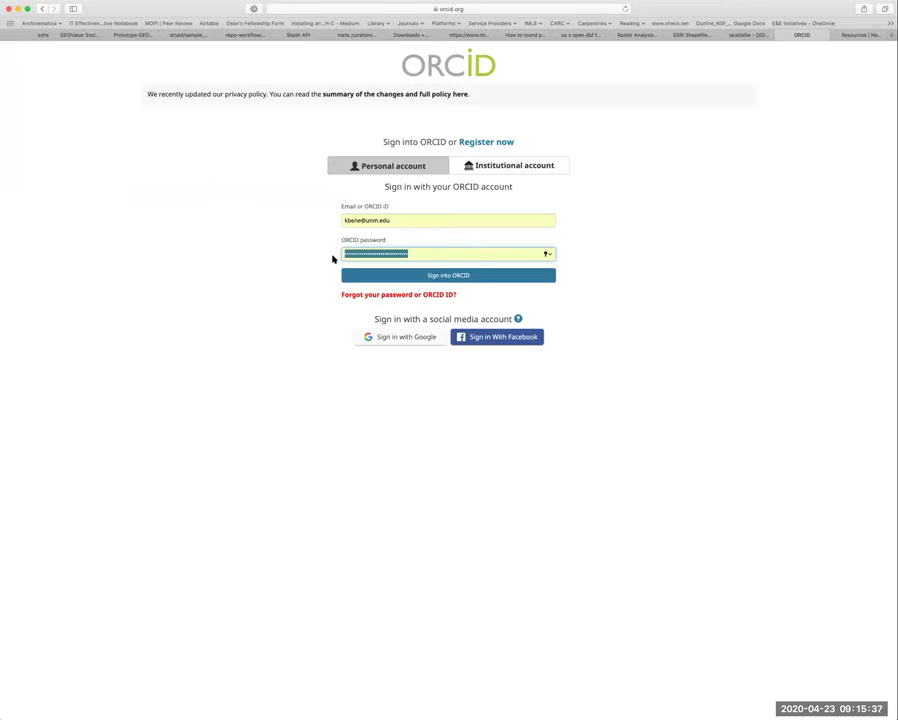
click(432, 275)
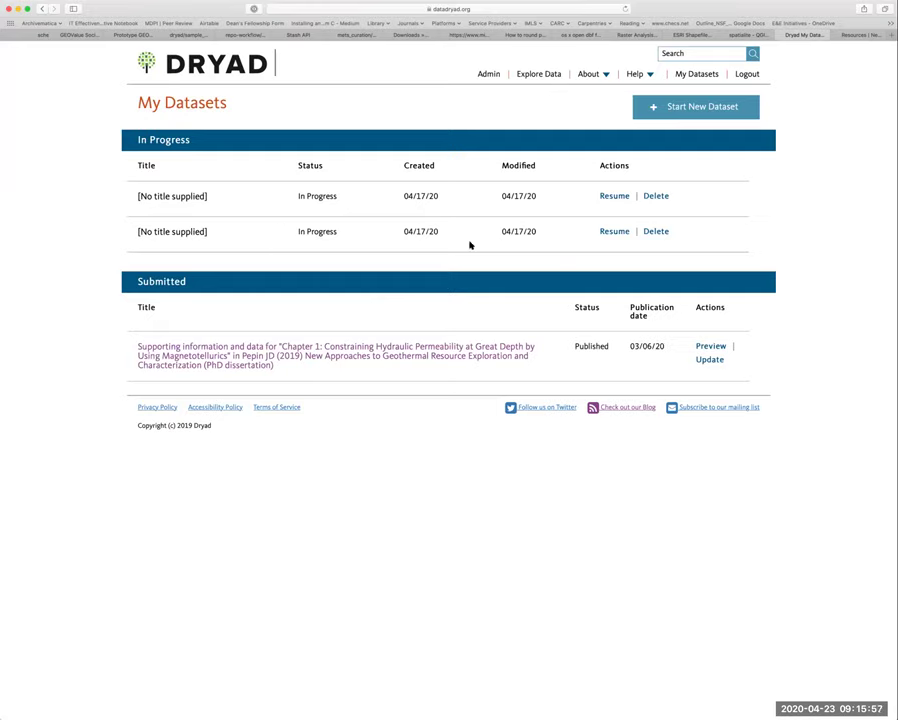
Resume the first untitled in-progress dataset and review its description form from the preliminary information down to the related works.
click(613, 197)
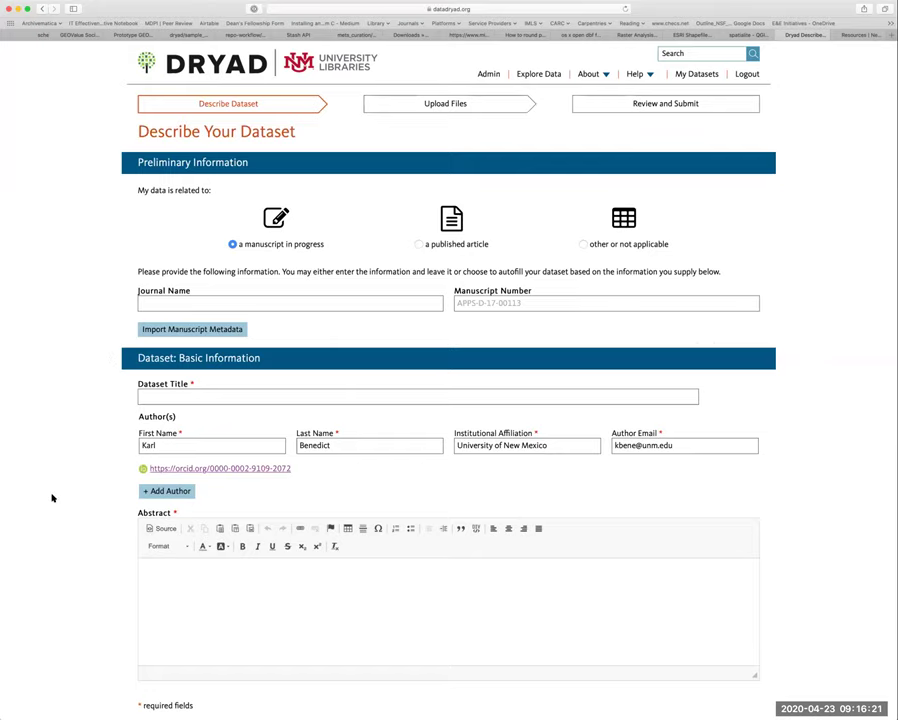
scroll(53, 497, down, 1)
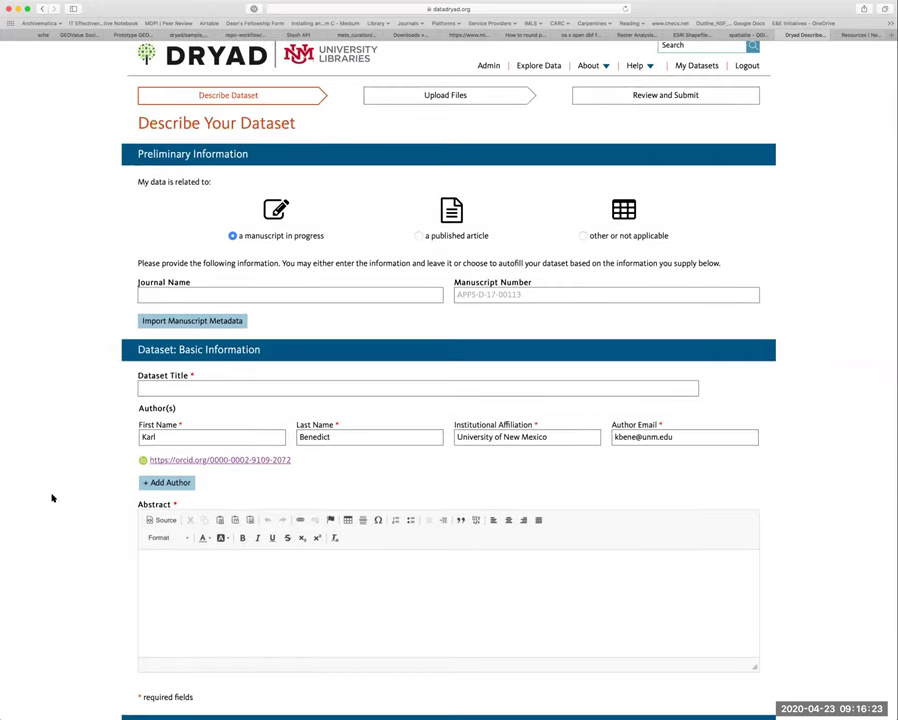
scroll(53, 497, down, 3)
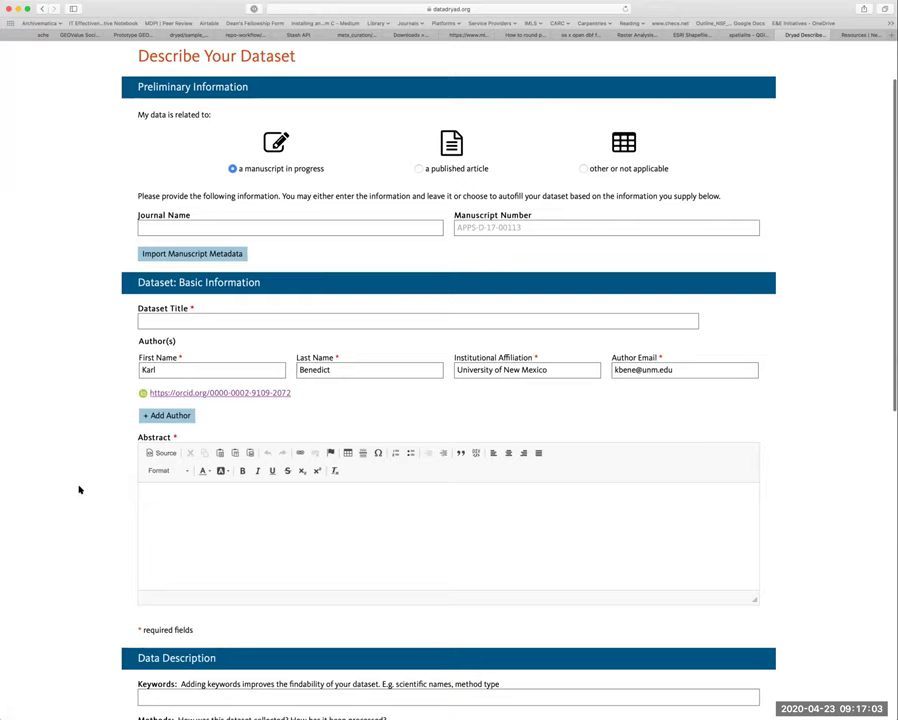
scroll(79, 489, down, 5)
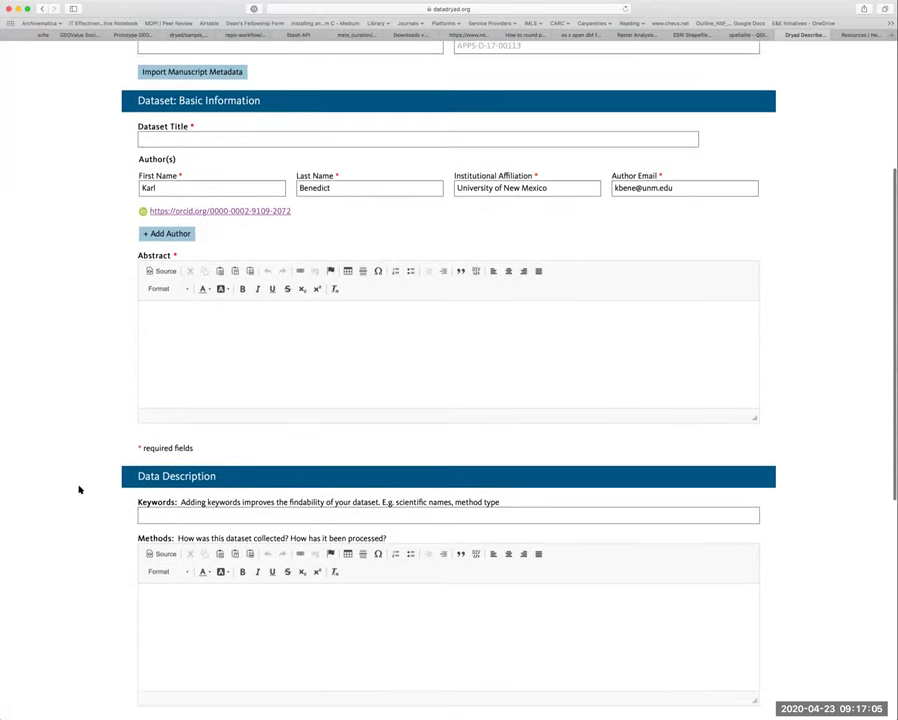
scroll(79, 489, down, 1)
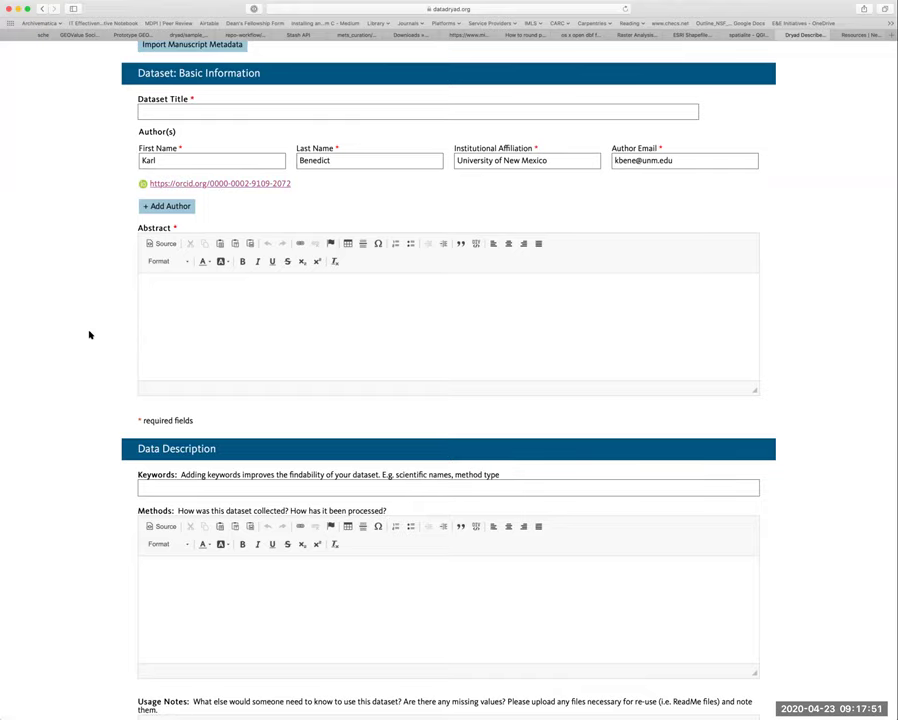
scroll(88, 334, down, 3)
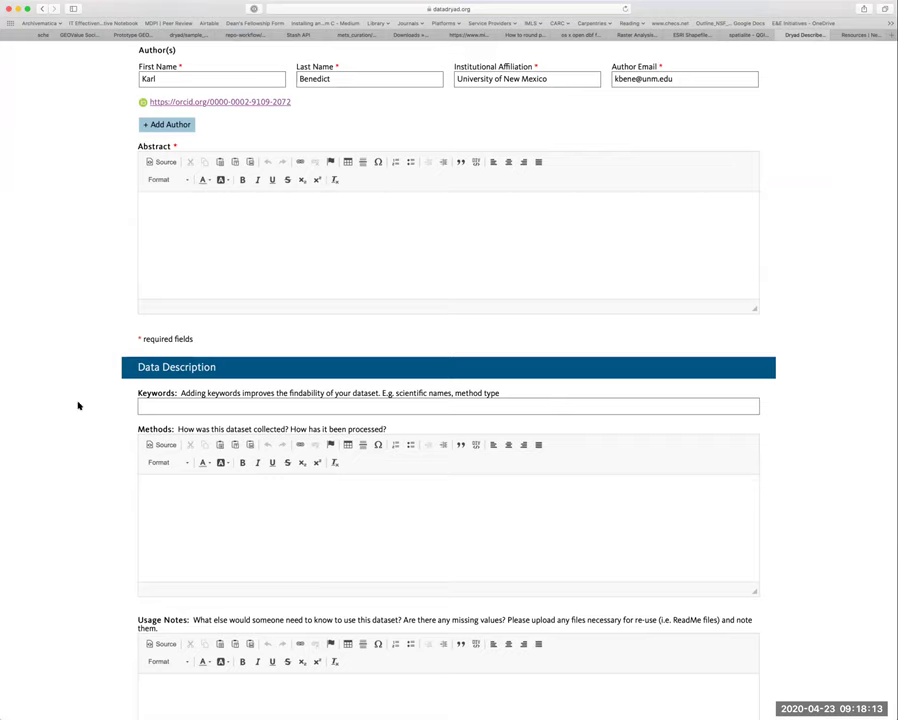
scroll(67, 534, down, 3)
scroll(67, 534, down, 5)
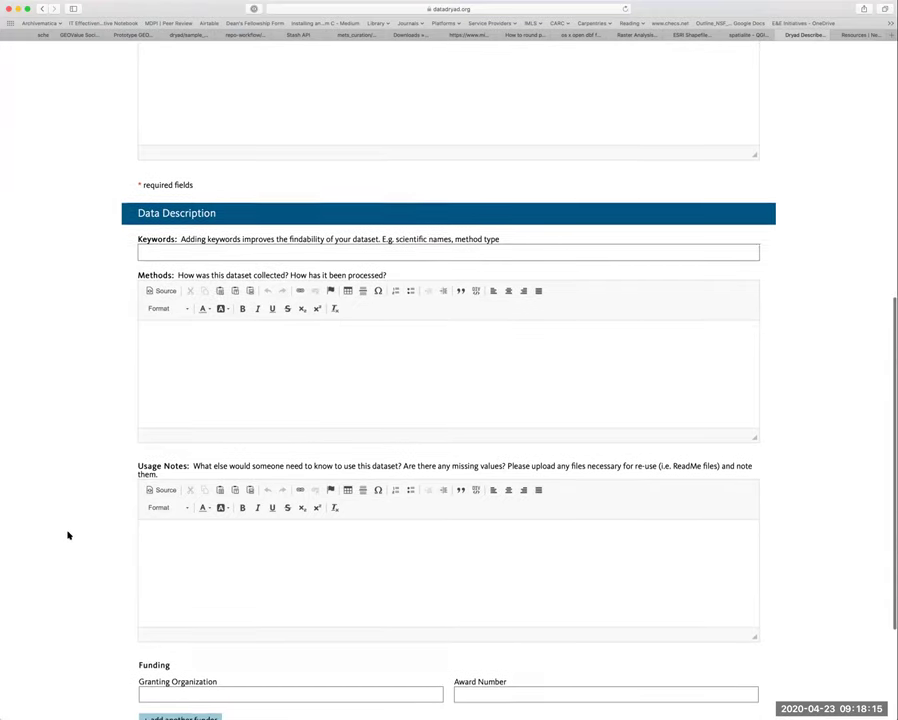
scroll(67, 535, down, 1)
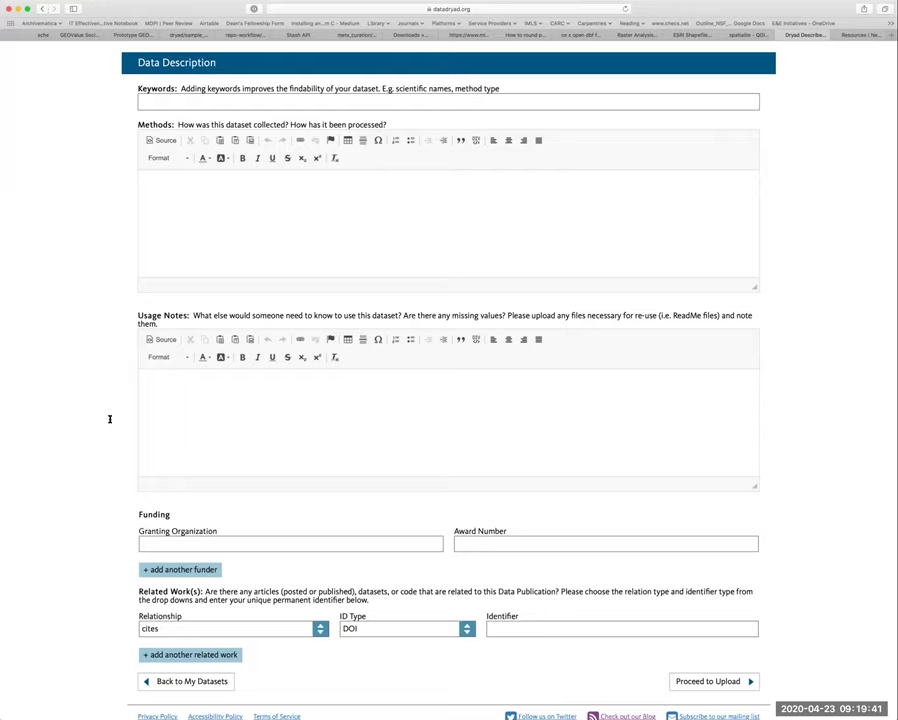
scroll(110, 419, down, 2)
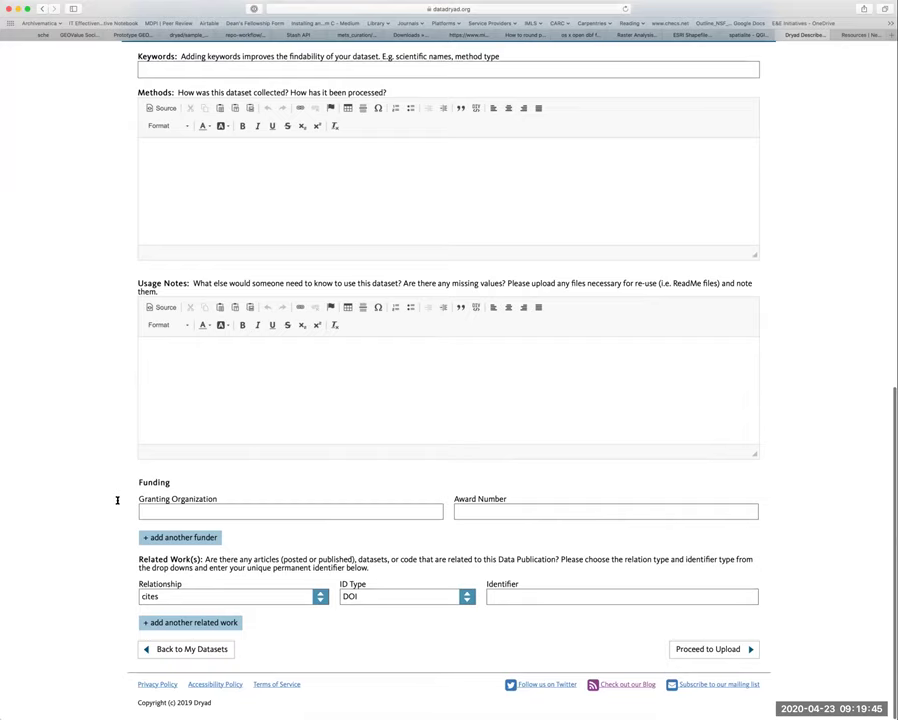
Examine the dataset form's Funding fields and the relationship types offered for related works.
drag(132, 480, 125, 516)
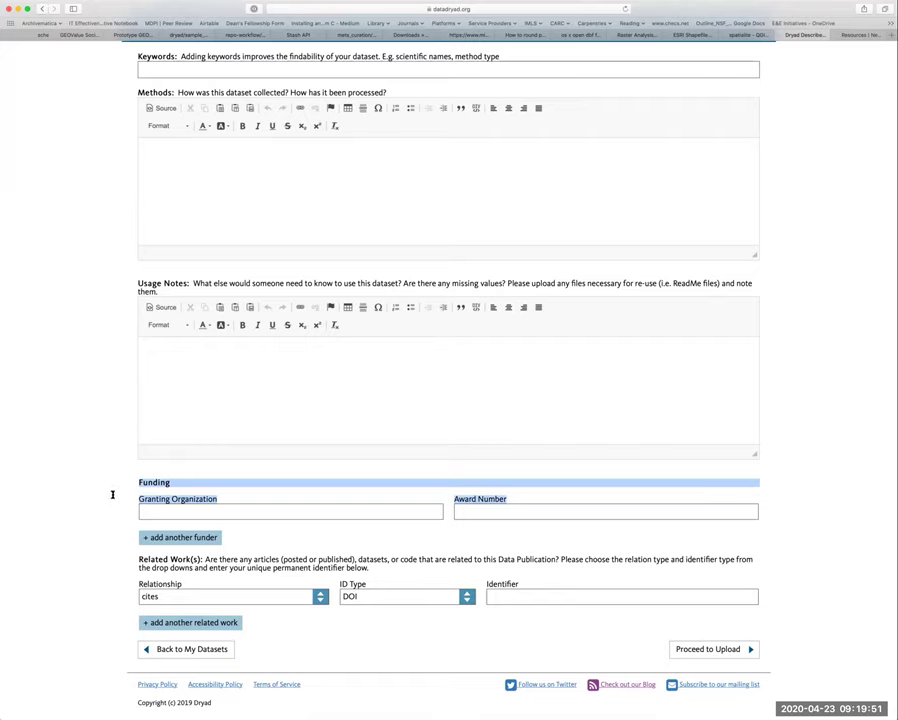
click(113, 499)
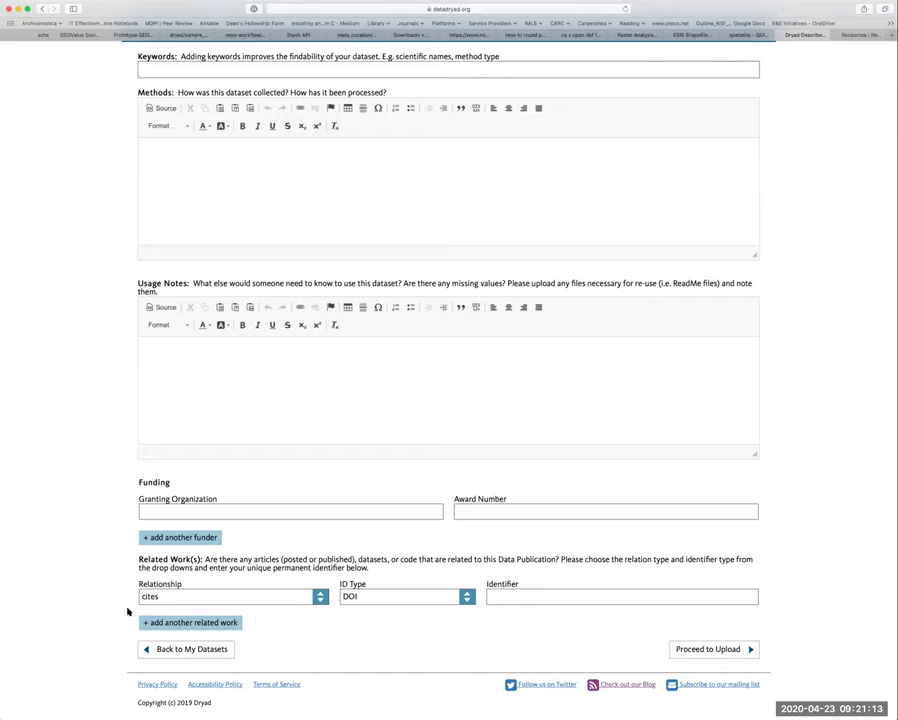
click(321, 598)
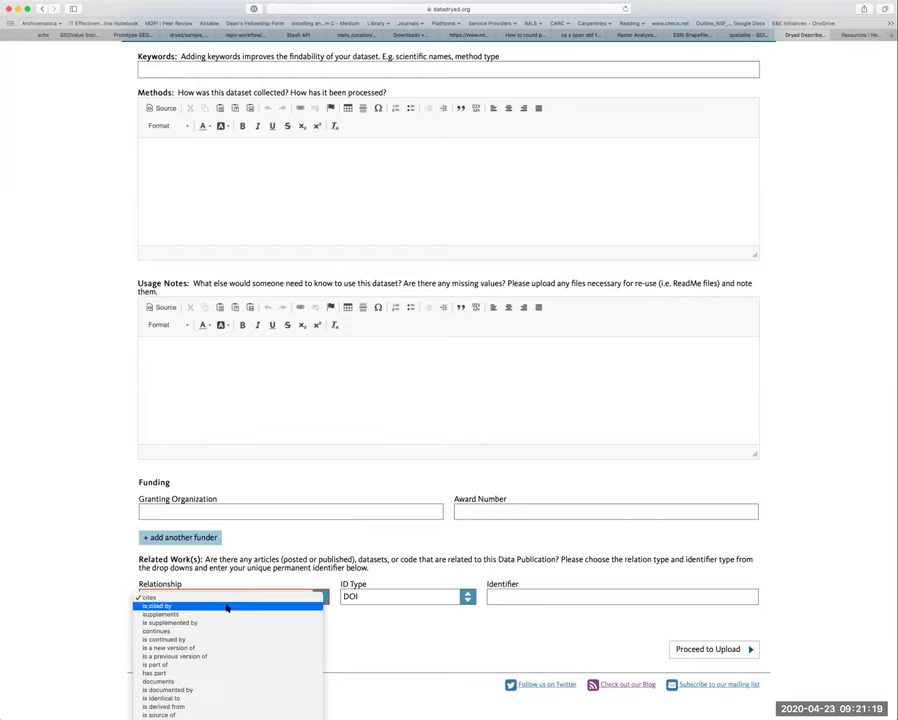
click(114, 572)
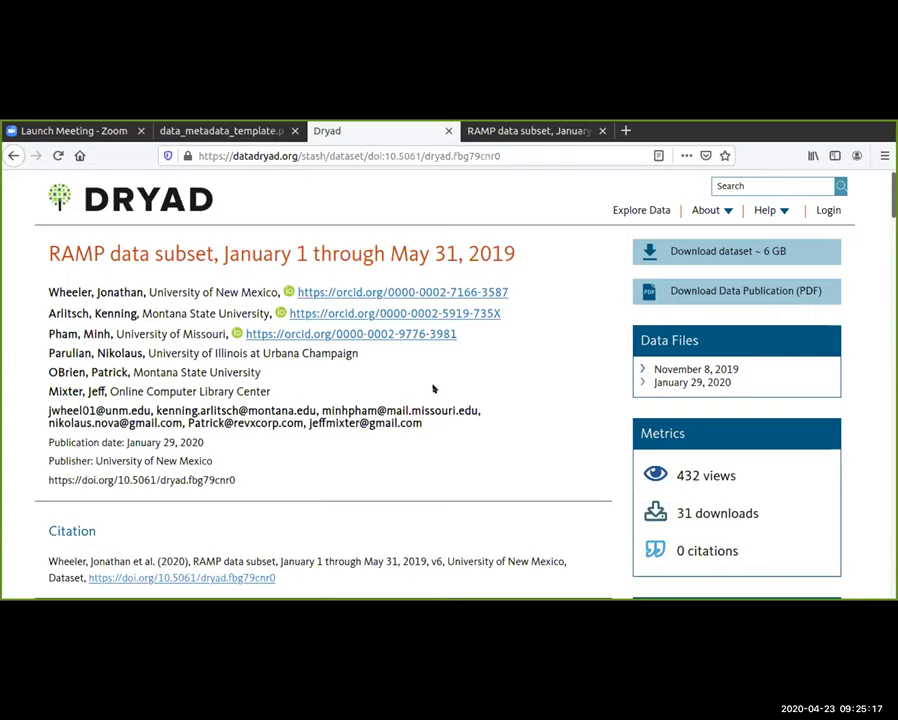
Examine the RAMP data subset's published page, including its citation, abstract and the data files listed under November 8, 2019.
scroll(400, 432, down, 3)
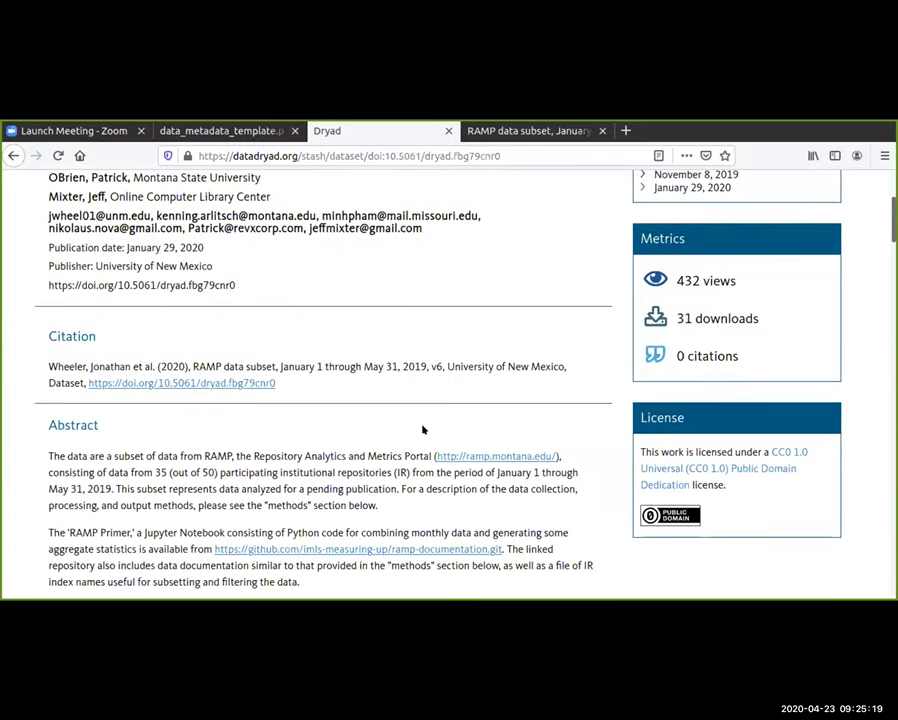
scroll(422, 429, up, 3)
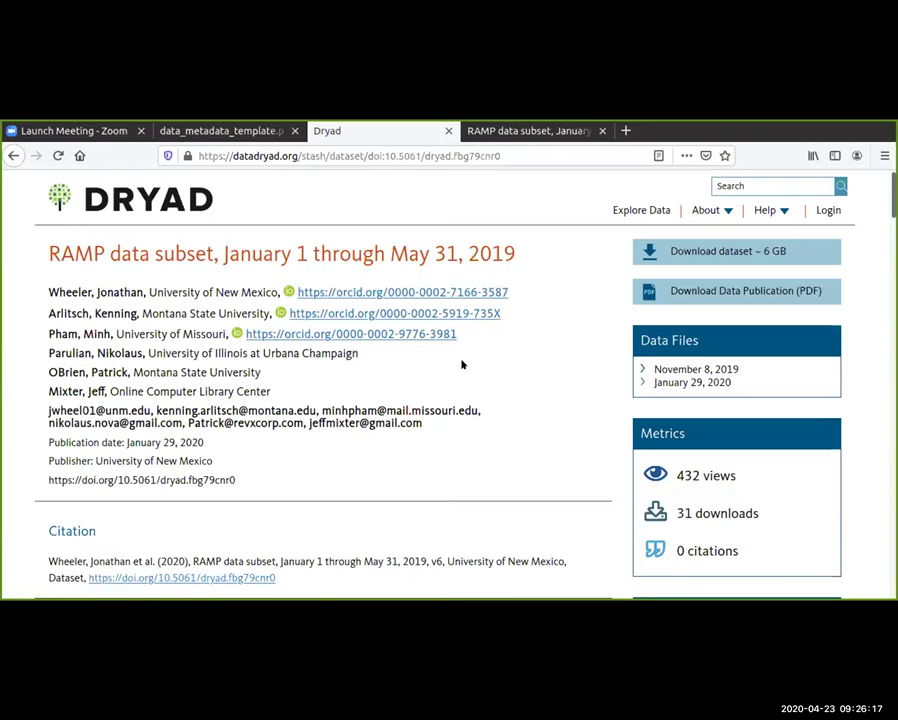
scroll(462, 364, down, 1)
scroll(462, 364, up, 1)
click(681, 369)
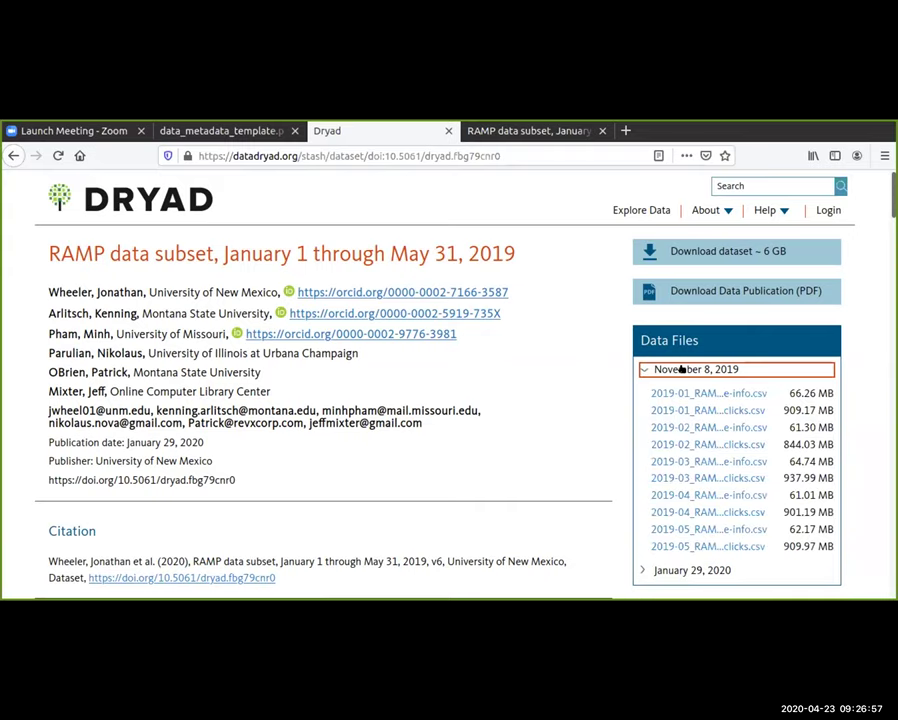
click(681, 369)
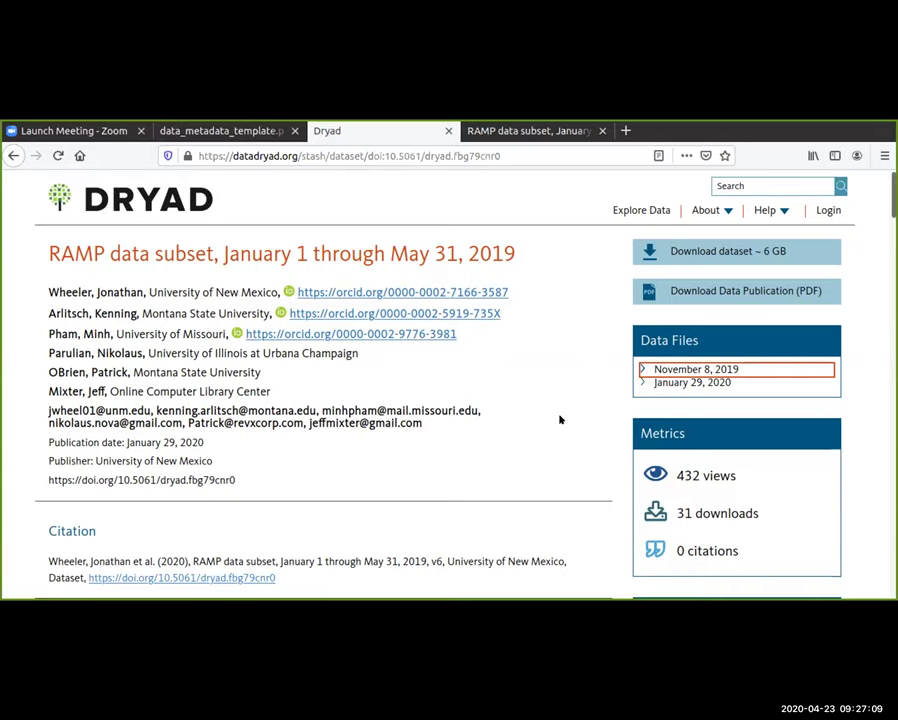
scroll(560, 420, down, 1)
scroll(560, 420, up, 1)
Read through the RAMP data subset's data publication PDF from the abstract to the Data Collection methods.
click(538, 130)
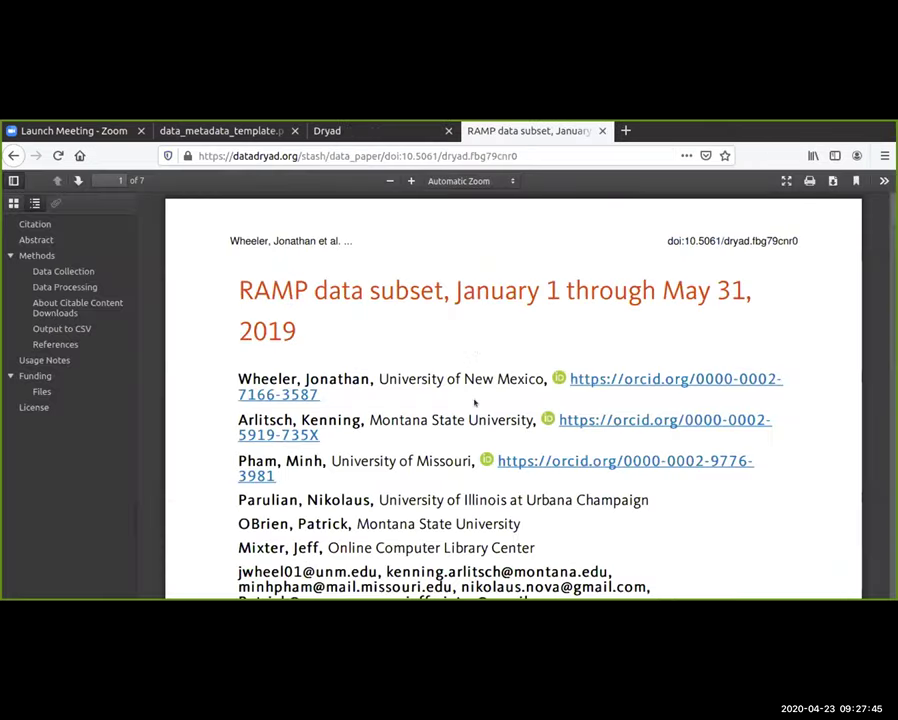
scroll(475, 403, down, 10)
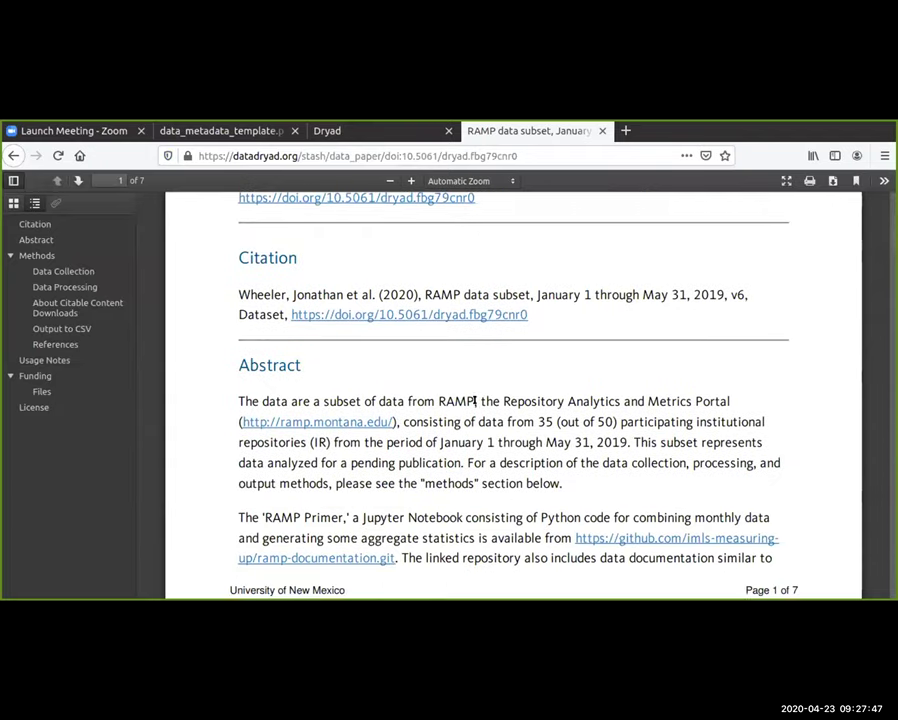
scroll(475, 403, down, 10)
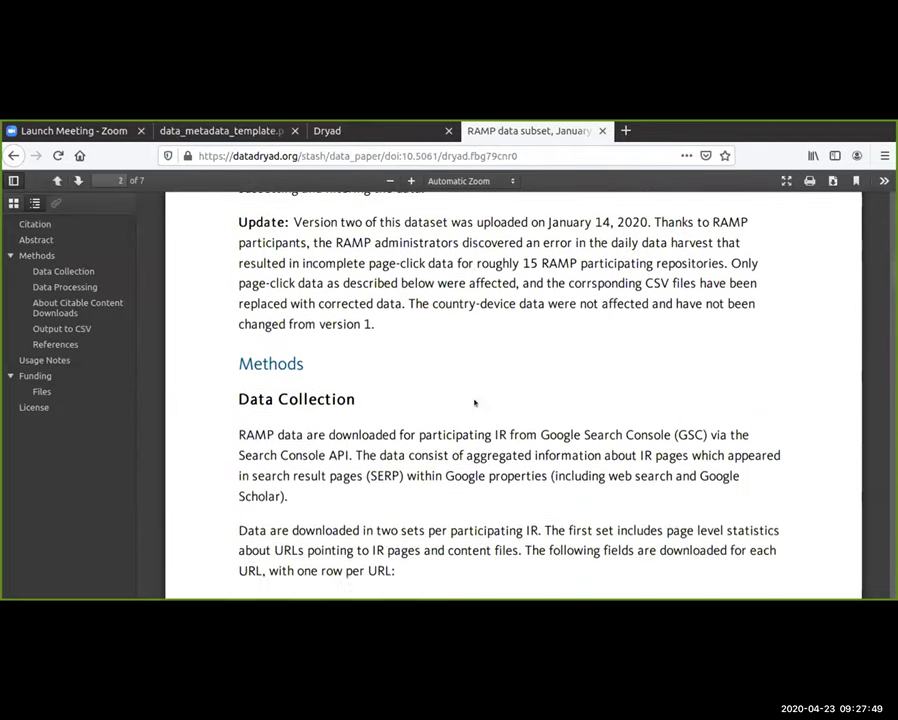
scroll(475, 403, down, 4)
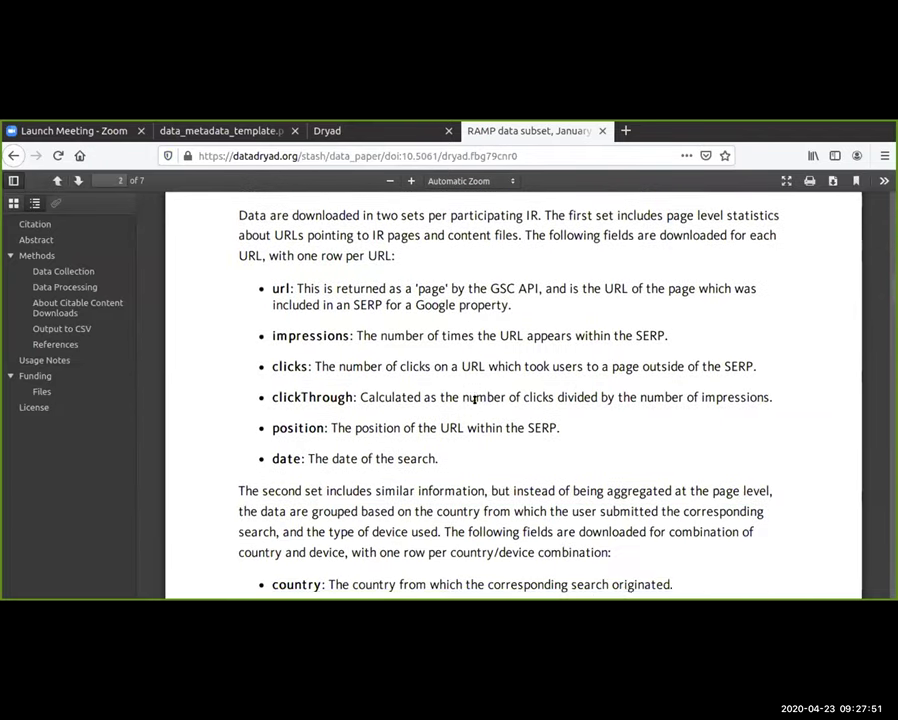
scroll(475, 403, up, 5)
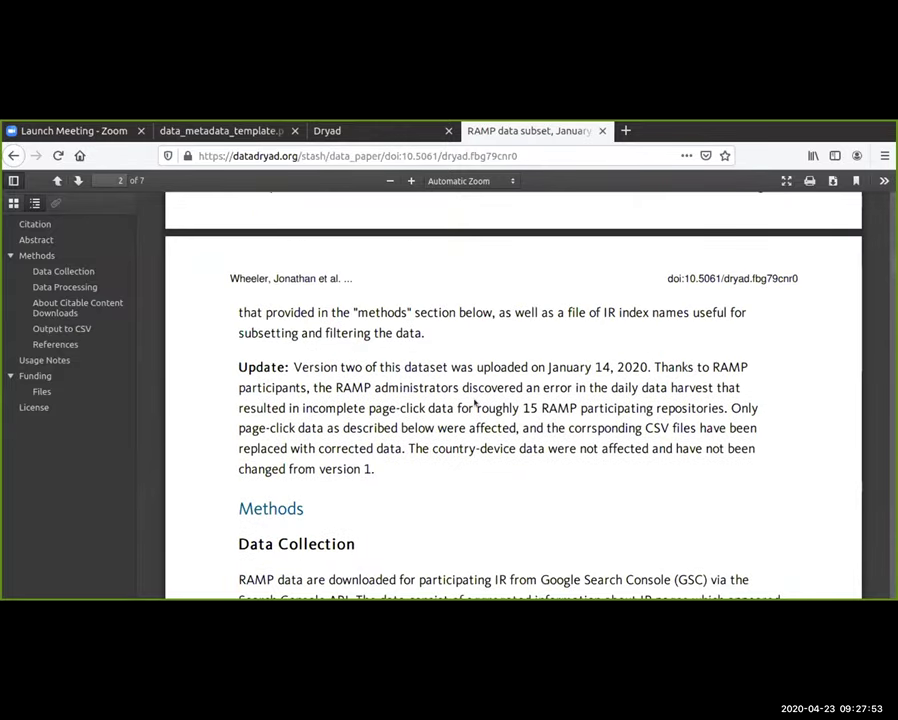
scroll(475, 400, up, 4)
scroll(475, 400, up, 6)
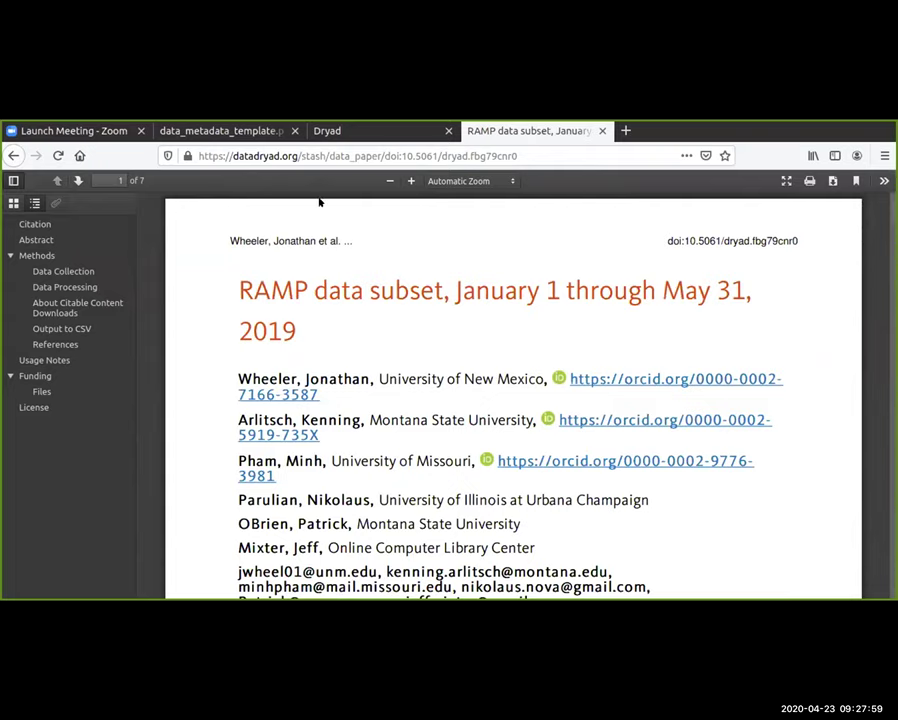
Check the data publication download option on the dataset page against the opened PDF.
click(364, 128)
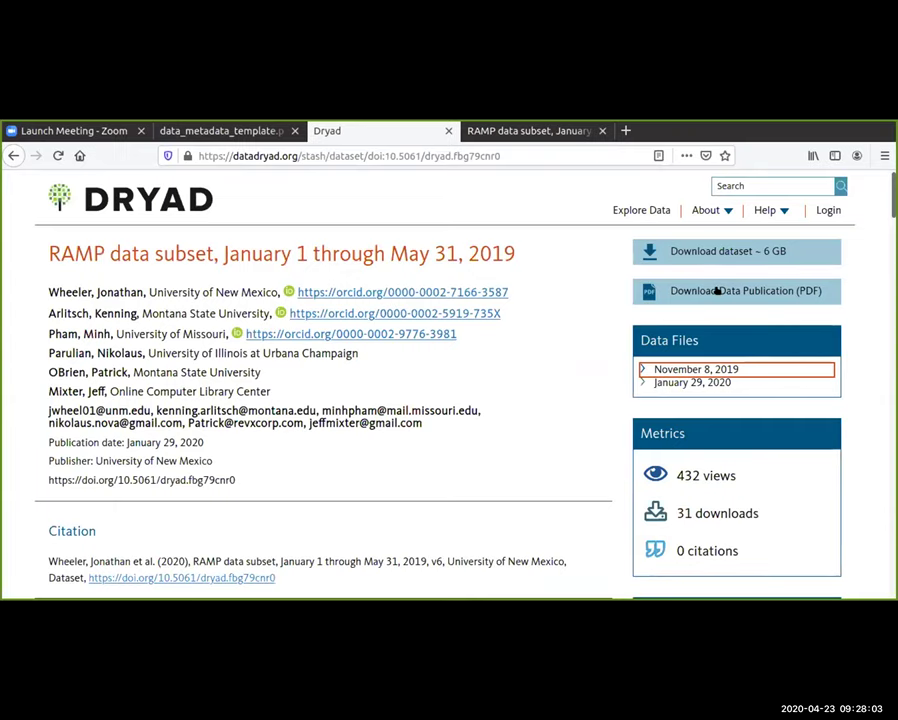
click(530, 129)
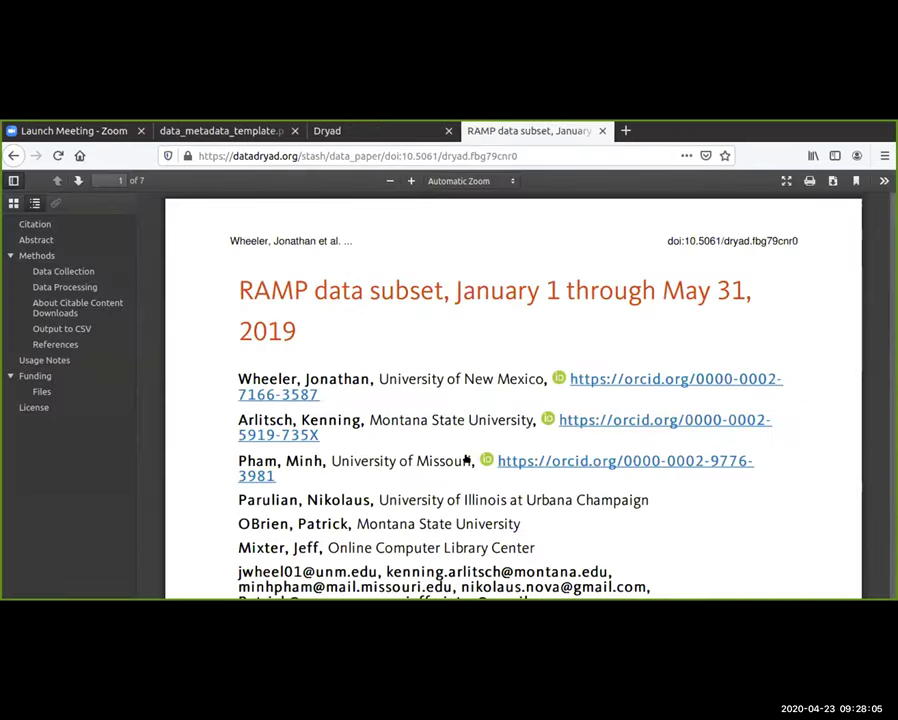
scroll(465, 458, down, 5)
scroll(465, 456, up, 5)
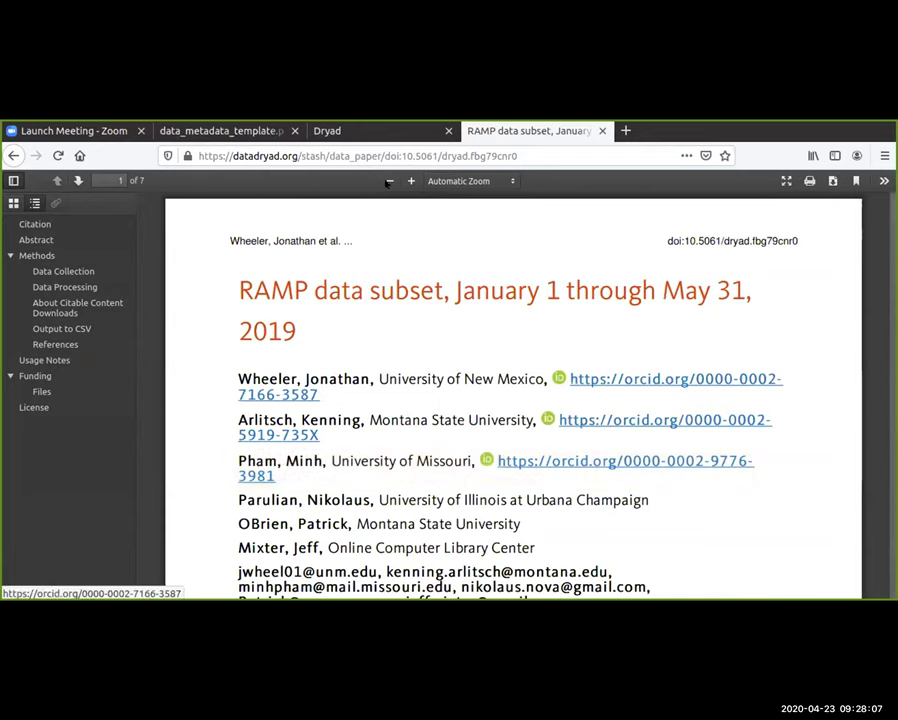
Return to the RAMP data subset's Dryad page and review its author details, citation, license and abstract.
click(374, 132)
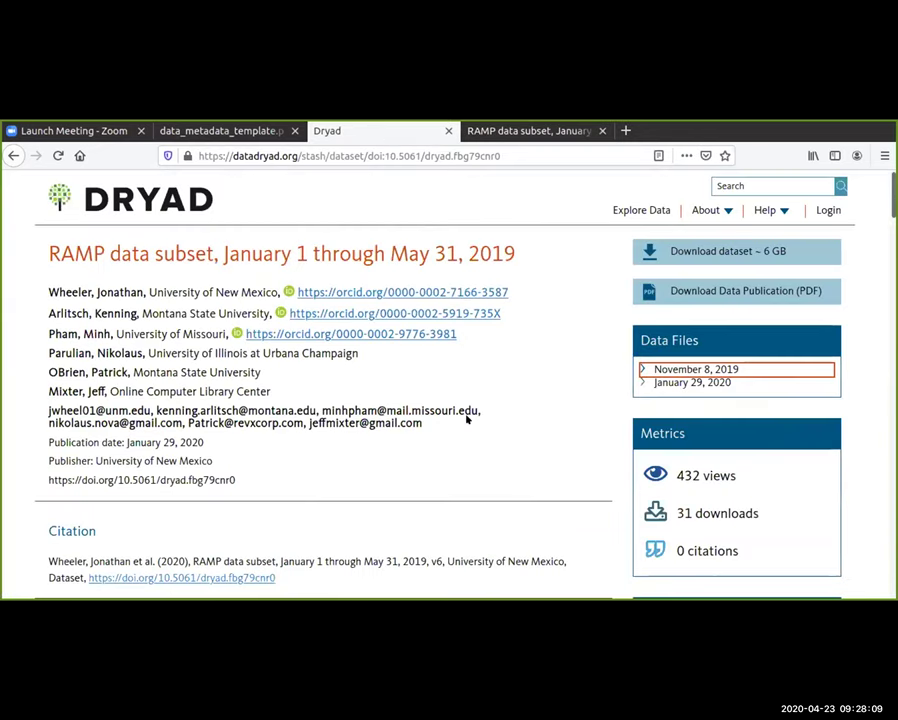
scroll(459, 474, down, 2)
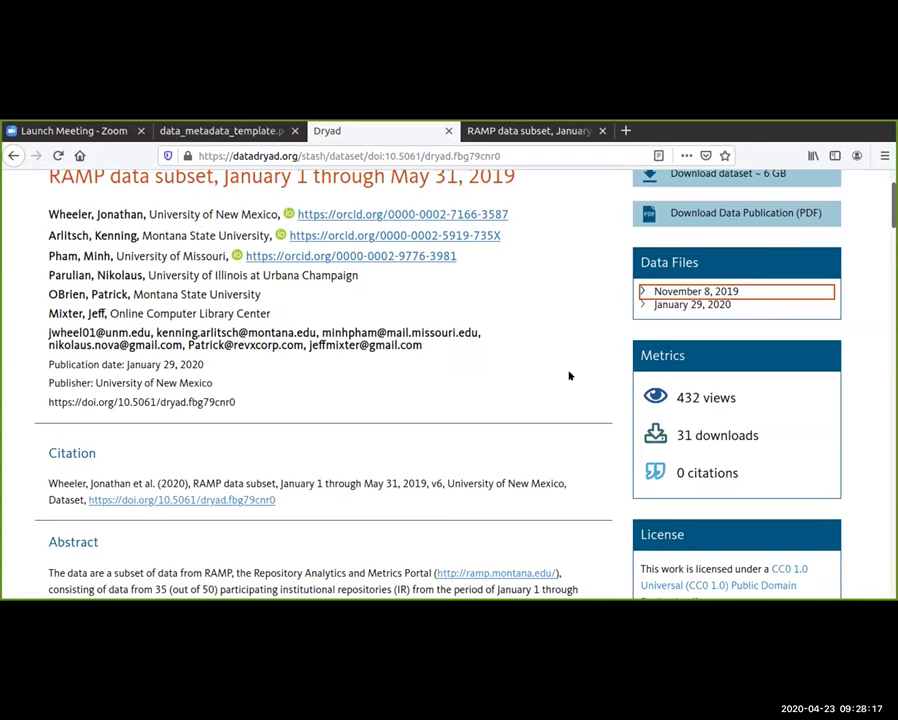
scroll(569, 376, down, 5)
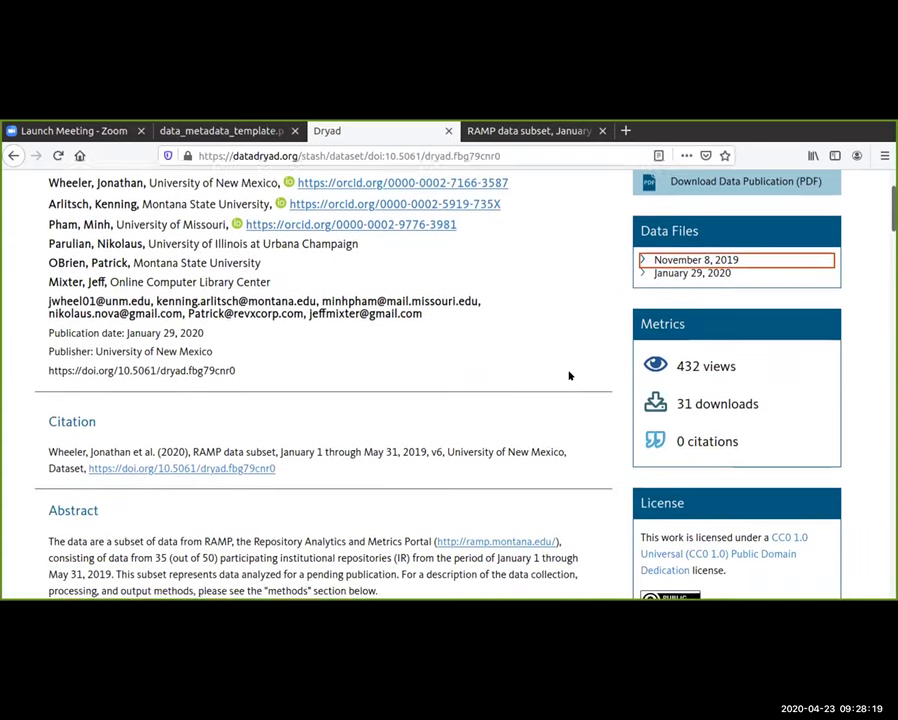
scroll(569, 376, down, 1)
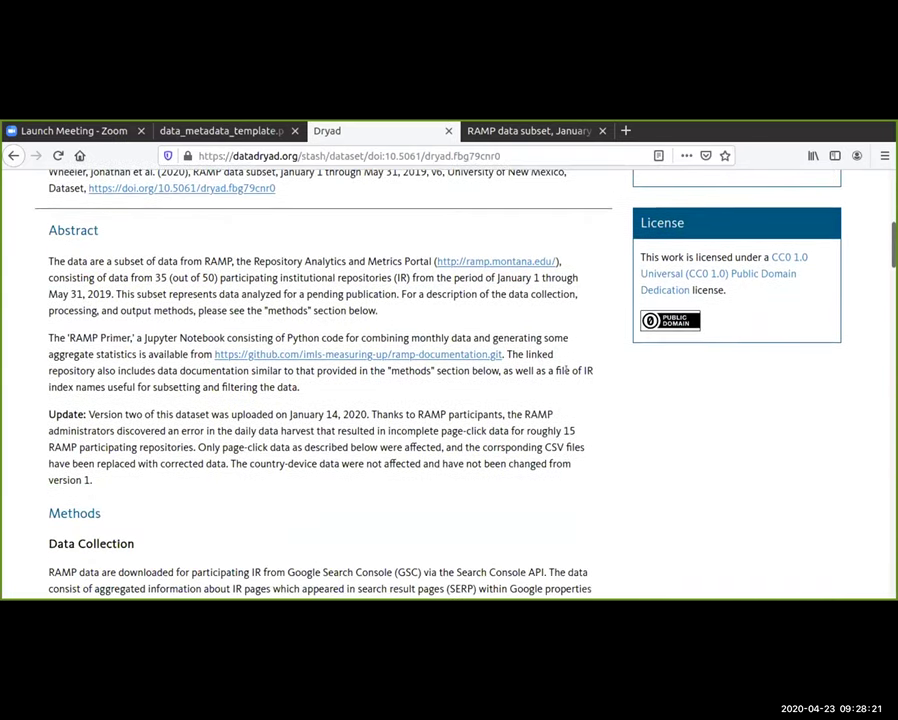
scroll(569, 370, up, 5)
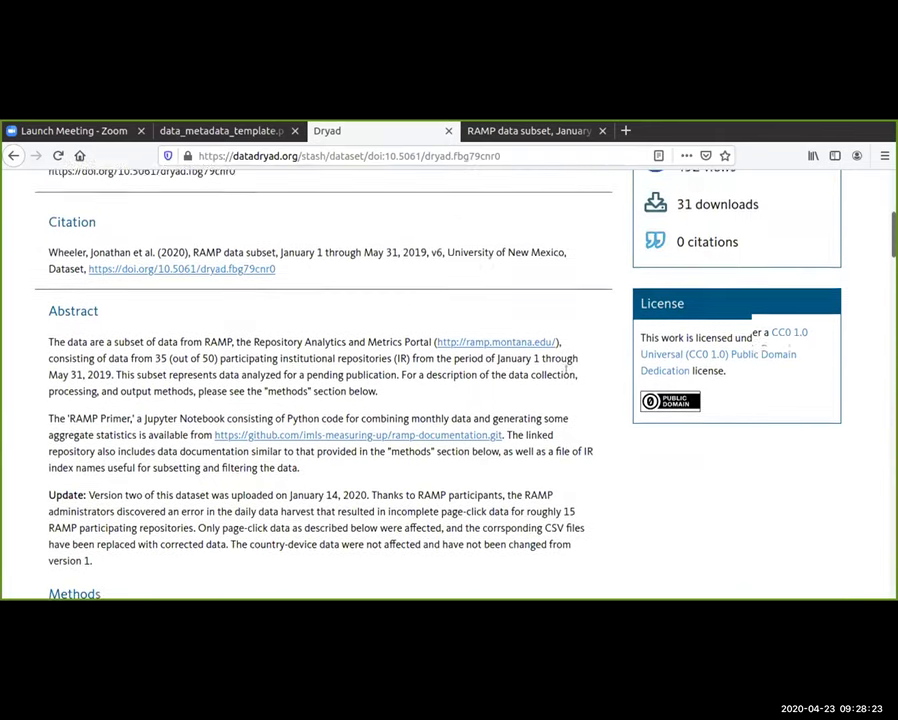
scroll(552, 366, up, 2)
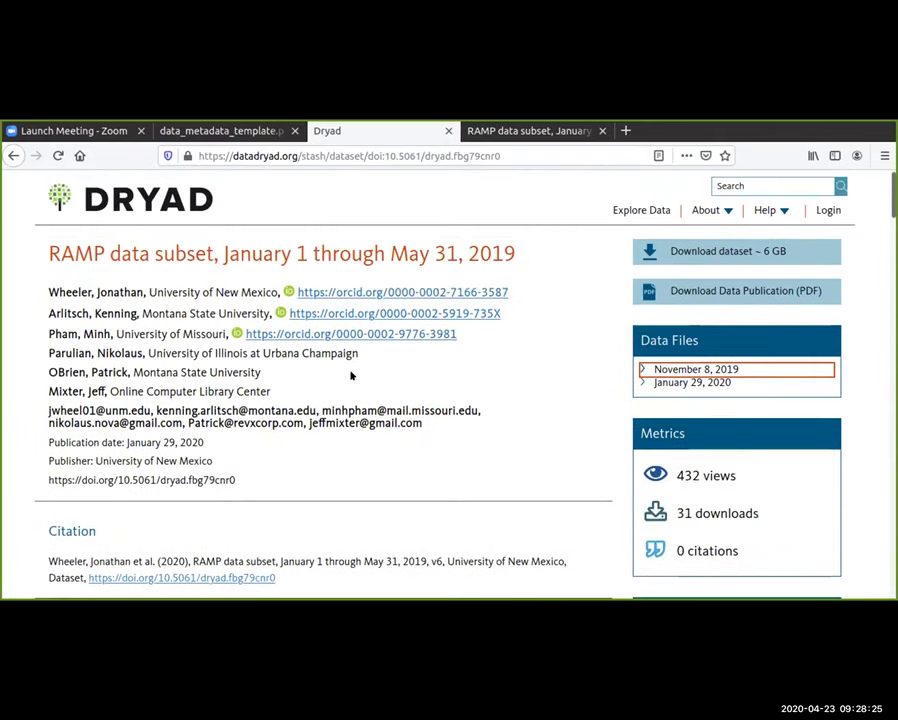
scroll(401, 453, down, 3)
scroll(400, 453, down, 5)
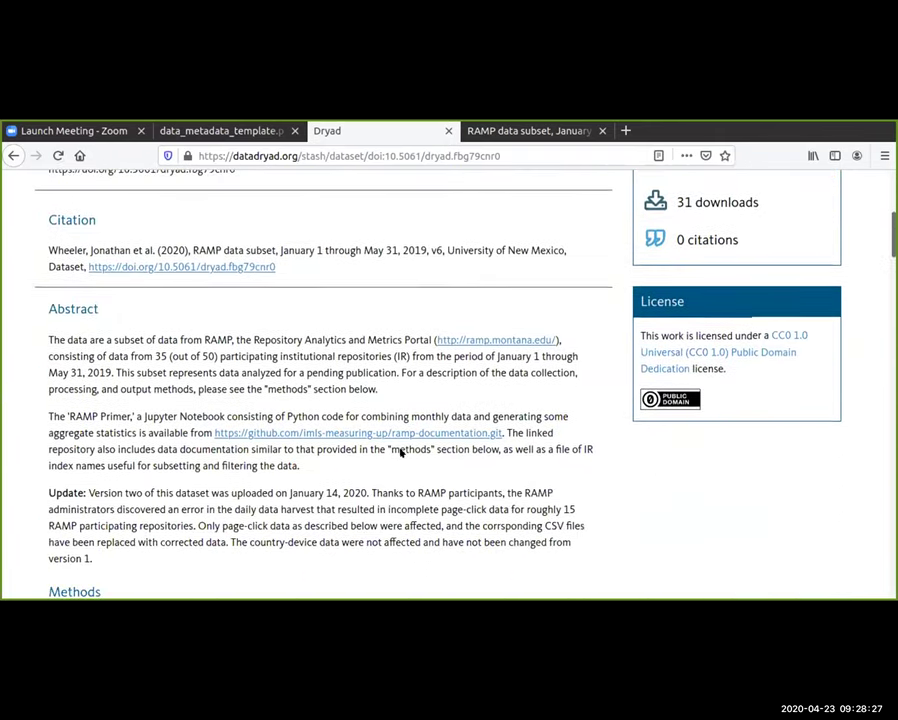
Read the dataset's Methods from Data Collection through Output to CSV, including the CSV field descriptions, References and the start of Usage Notes.
scroll(400, 453, down, 4)
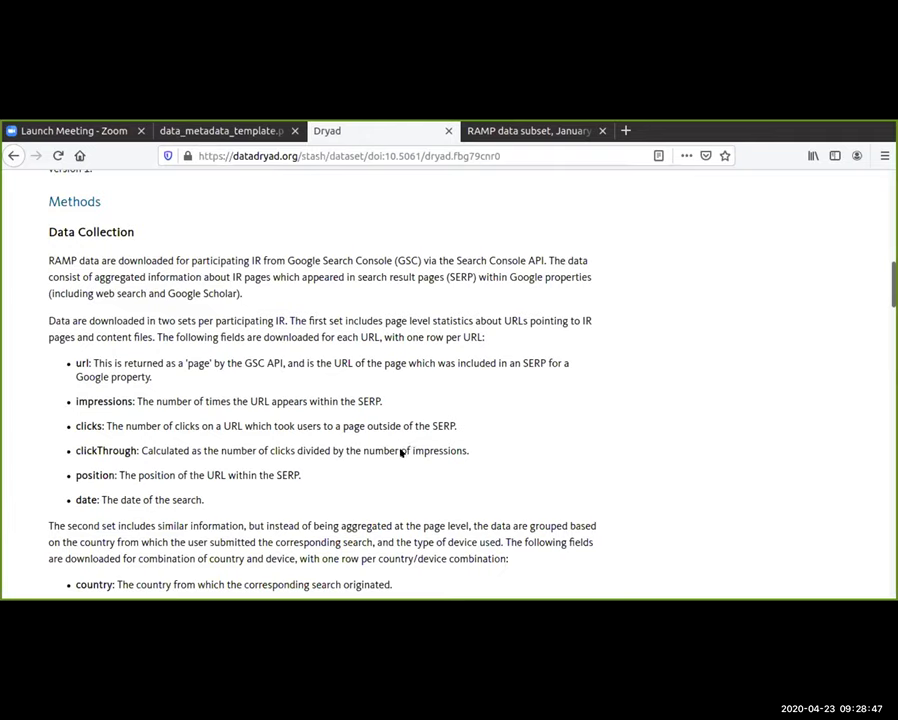
scroll(354, 484, down, 5)
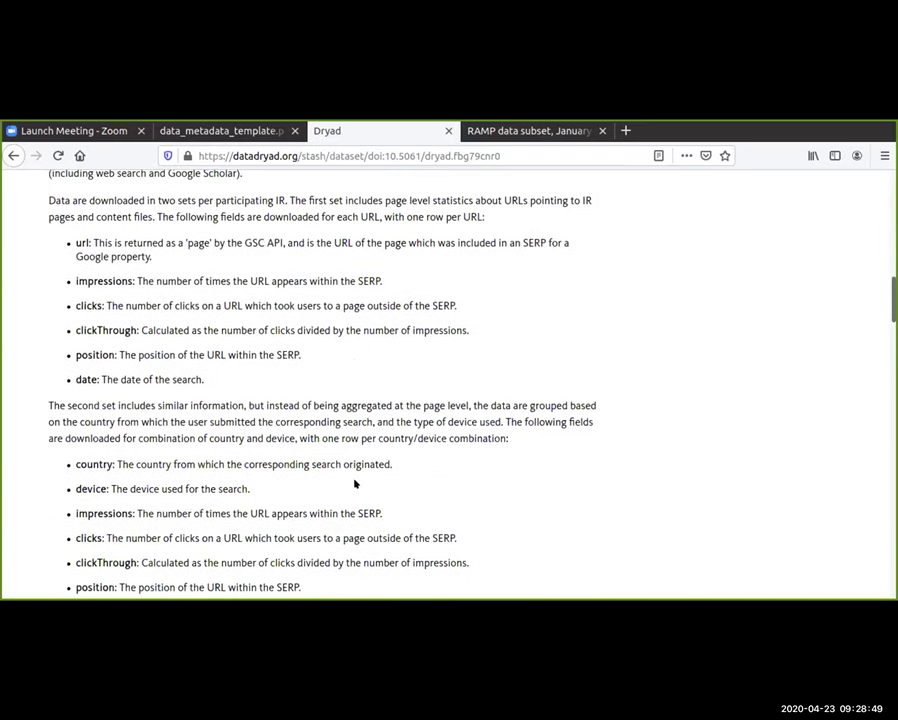
scroll(355, 484, down, 1)
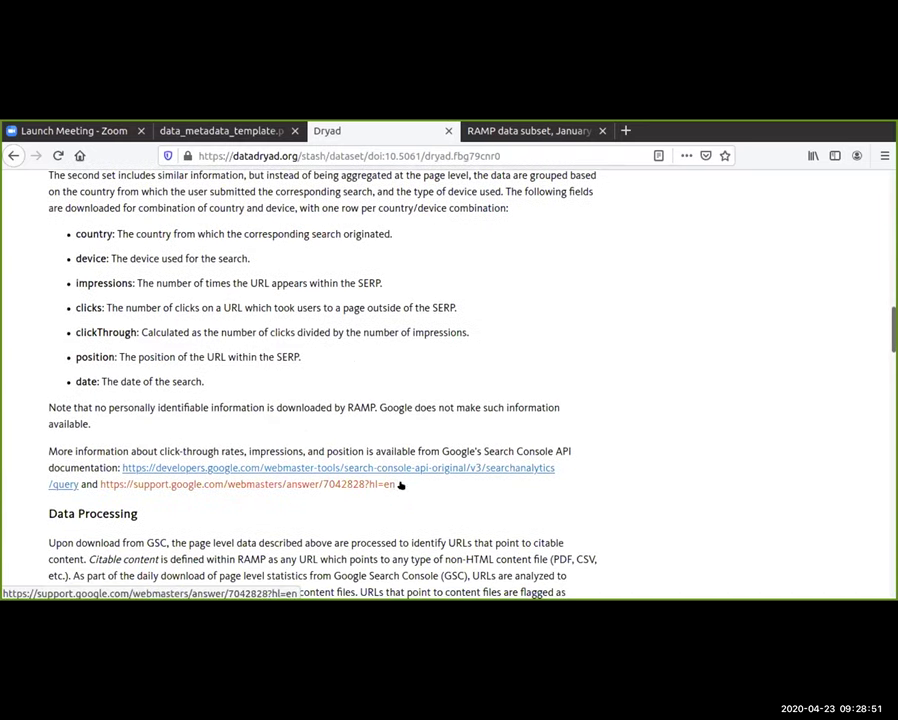
scroll(671, 510, down, 5)
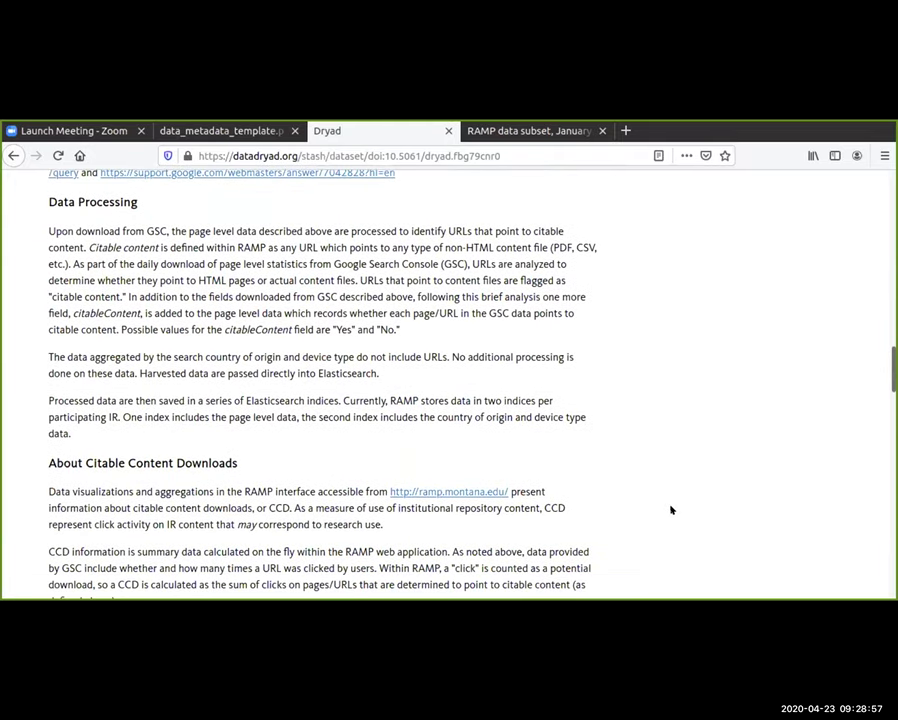
scroll(670, 510, down, 5)
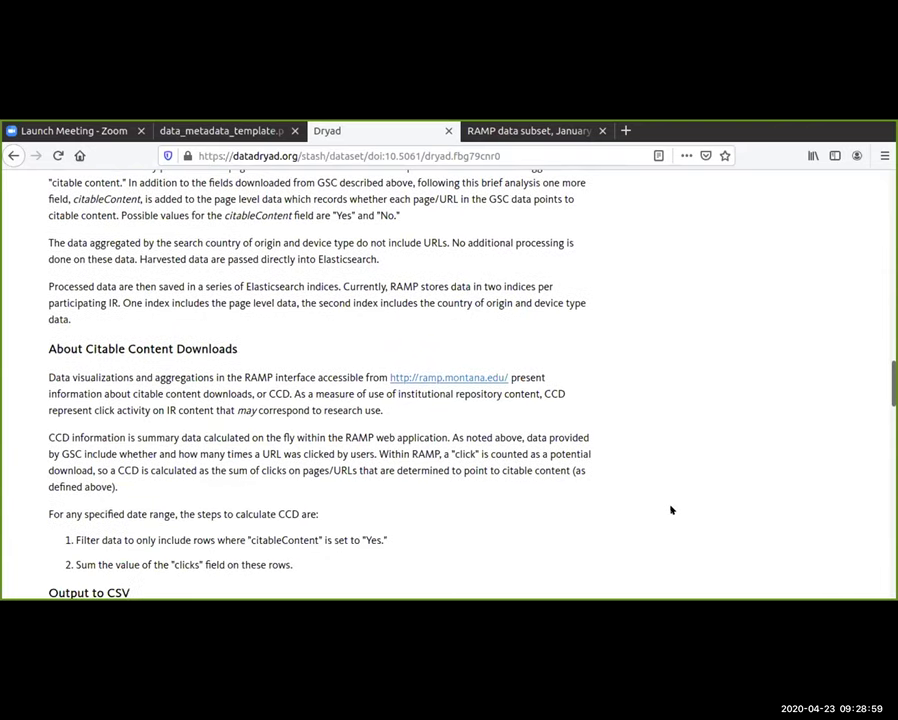
scroll(670, 510, down, 4)
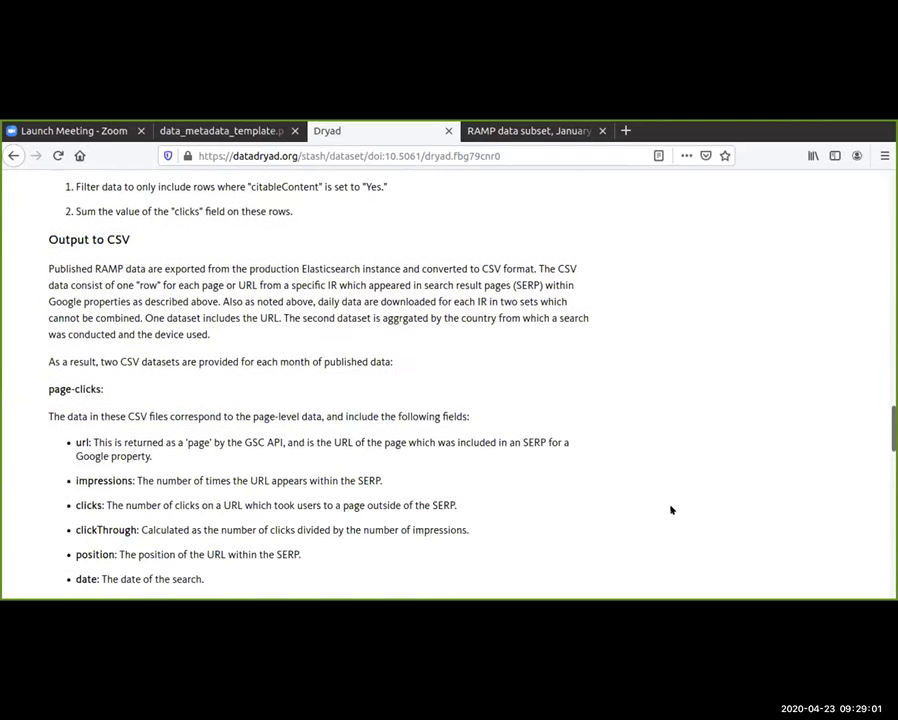
scroll(670, 510, down, 3)
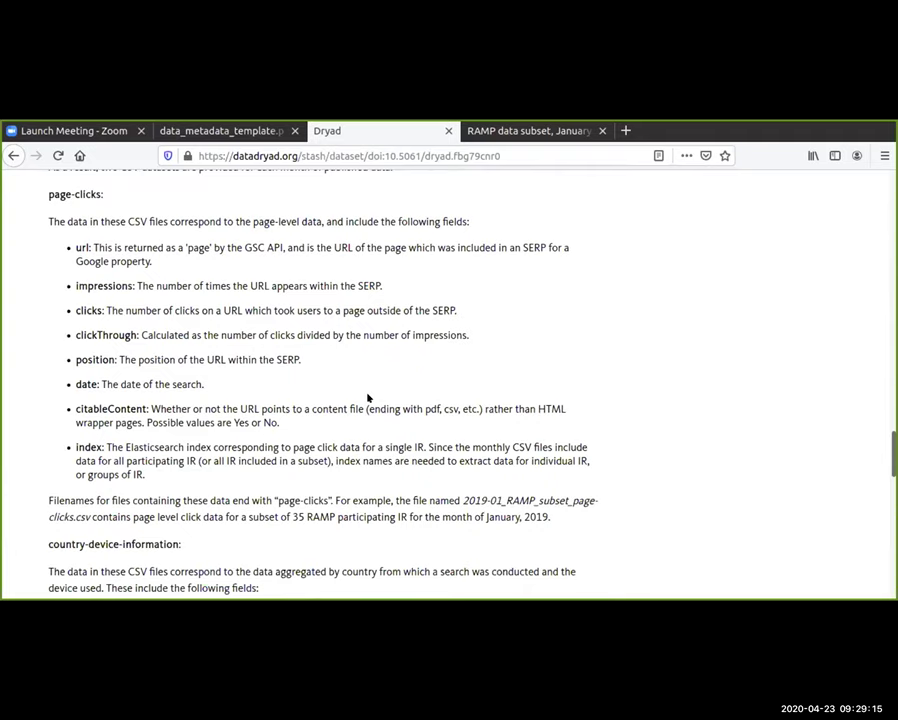
scroll(367, 398, down, 4)
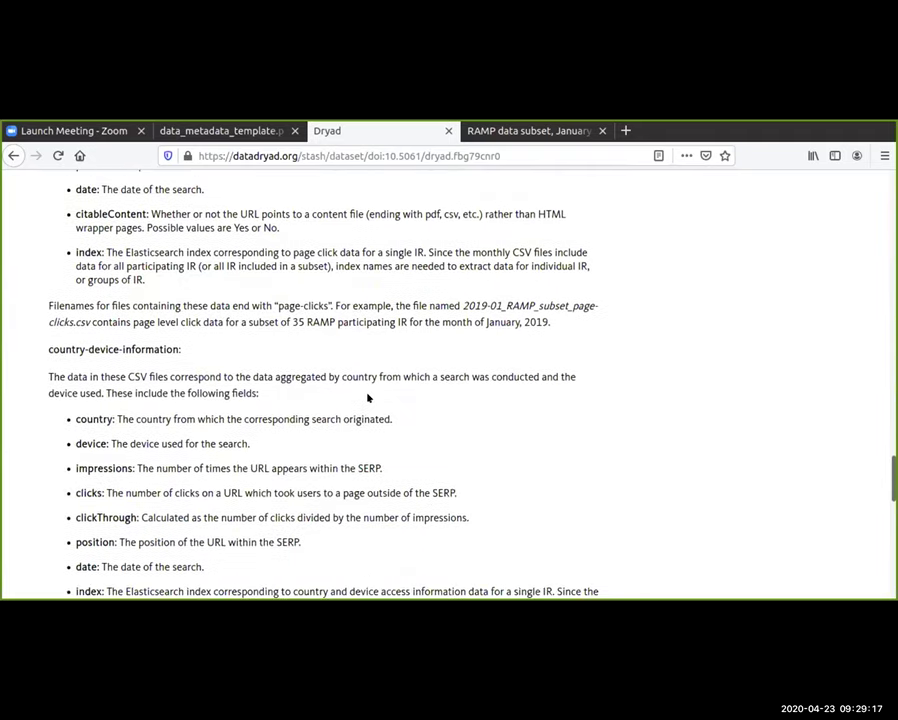
scroll(367, 398, up, 3)
scroll(367, 398, down, 8)
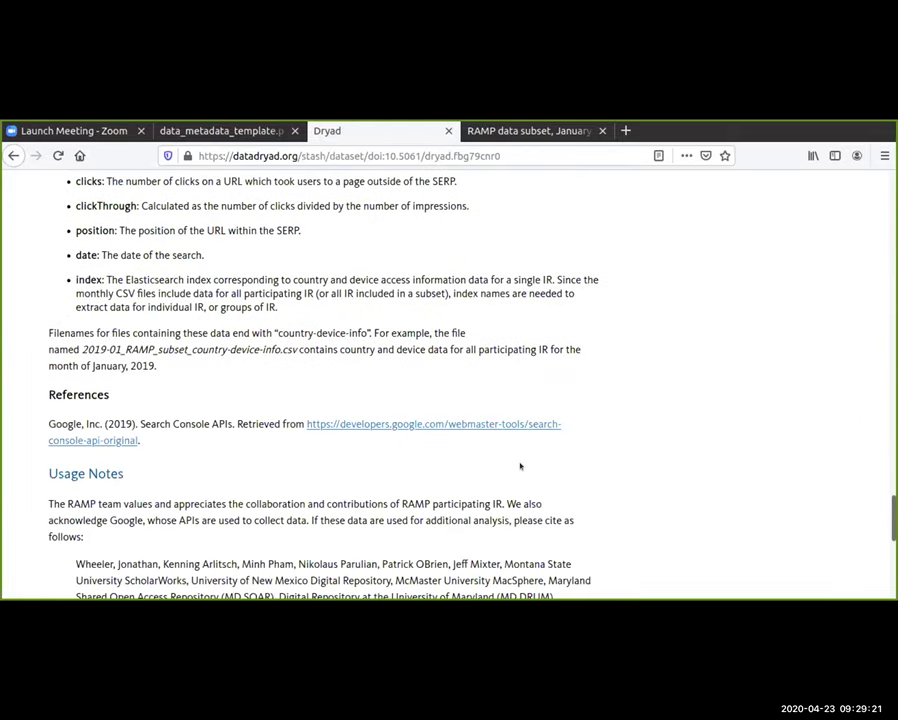
scroll(547, 484, down, 1)
scroll(547, 486, down, 2)
Go back up through the dataset page to its title and switch to the data_metadata_template.pdf document.
scroll(547, 486, up, 18)
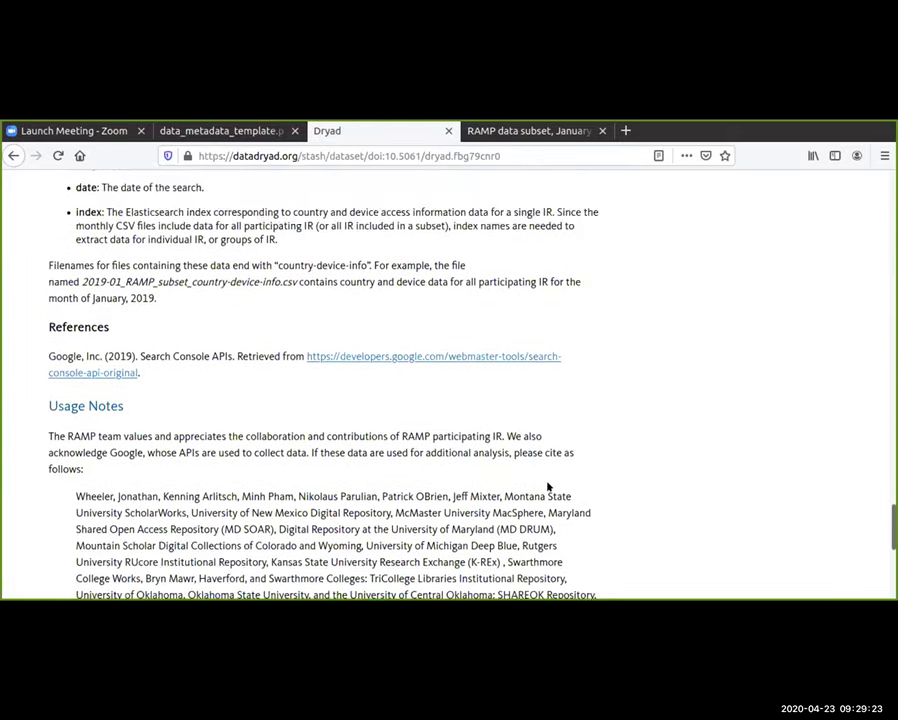
scroll(547, 486, up, 6)
scroll(547, 486, down, 2)
scroll(547, 486, up, 6)
scroll(548, 486, up, 20)
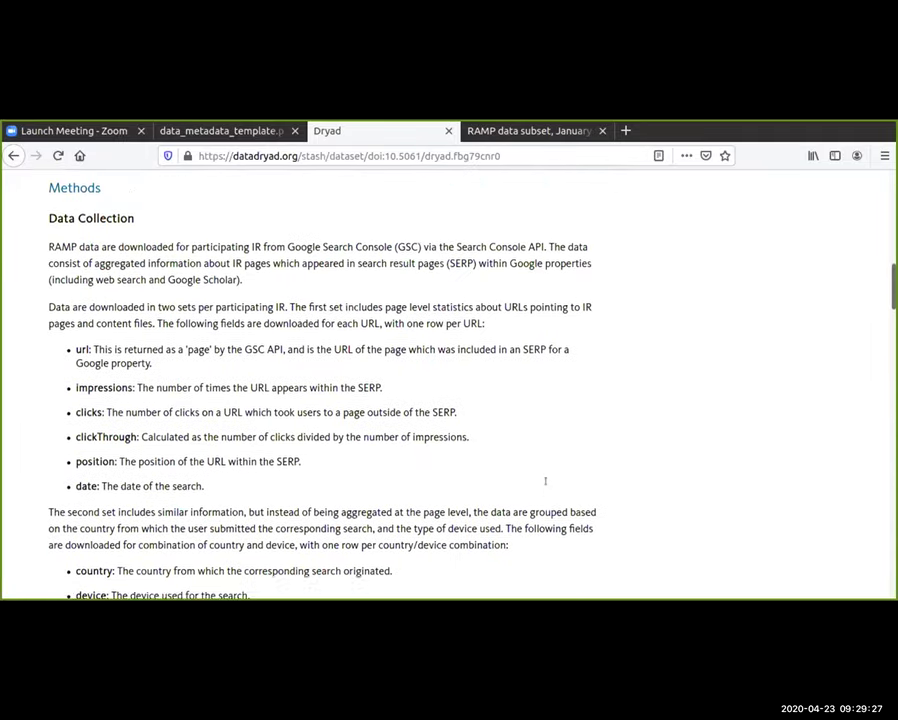
scroll(547, 484, up, 4)
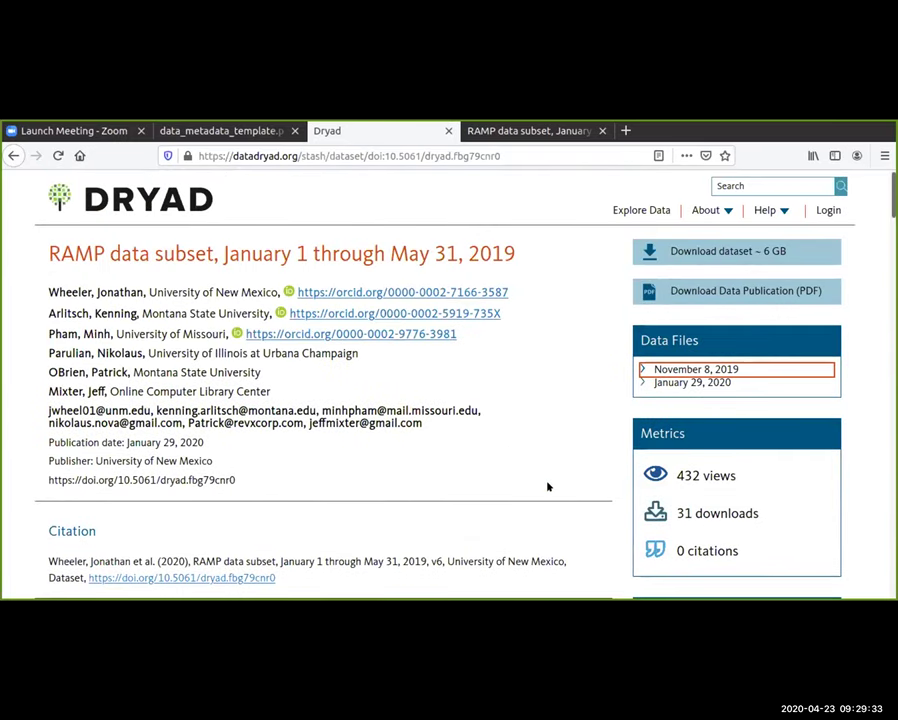
click(233, 129)
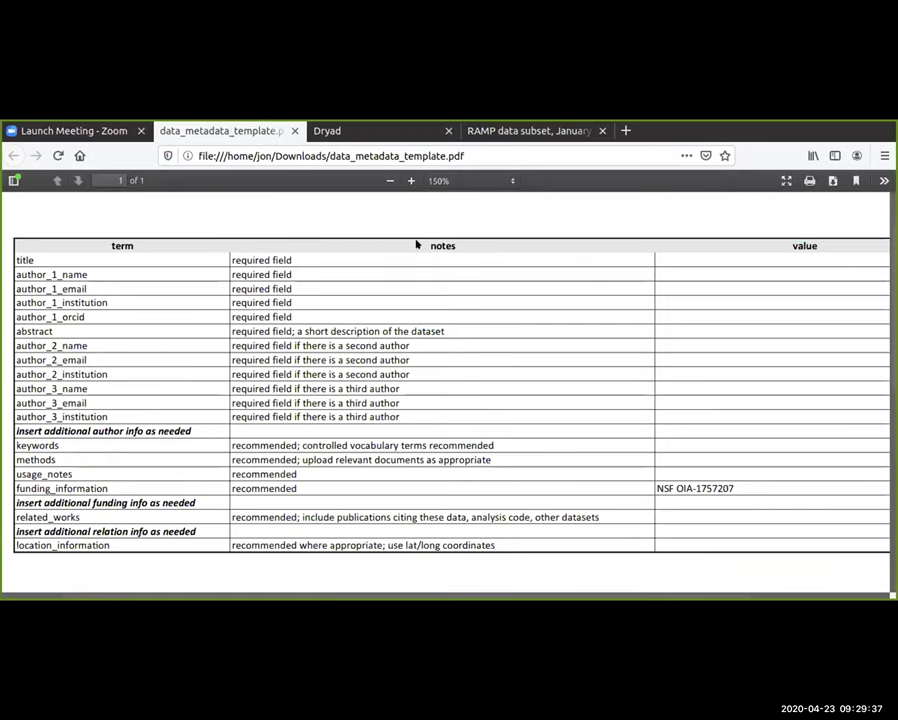